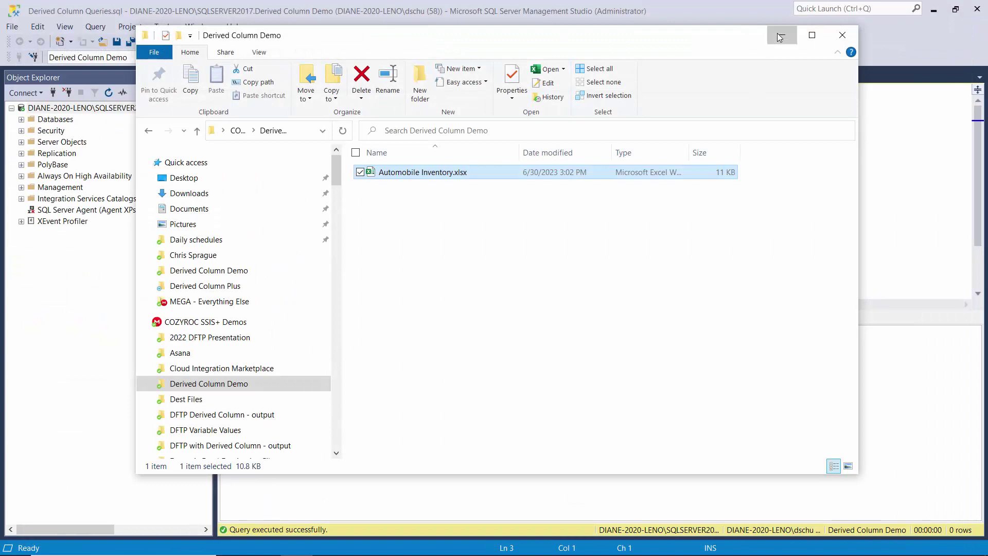
- Switch to the data flow in Visual Studio and examine the worksheet preview of the "Read in auto inventory" Excel source
click(782, 34)
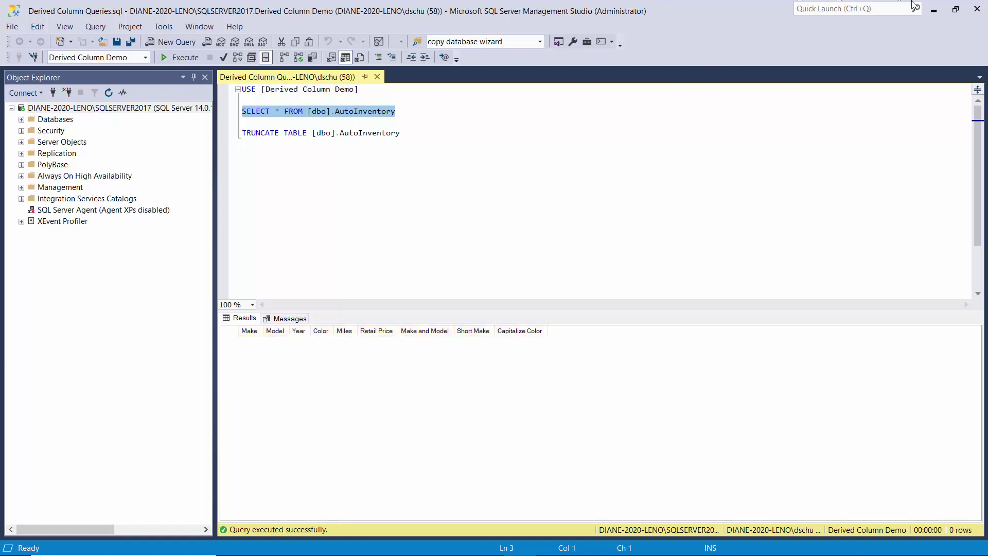
click(933, 9)
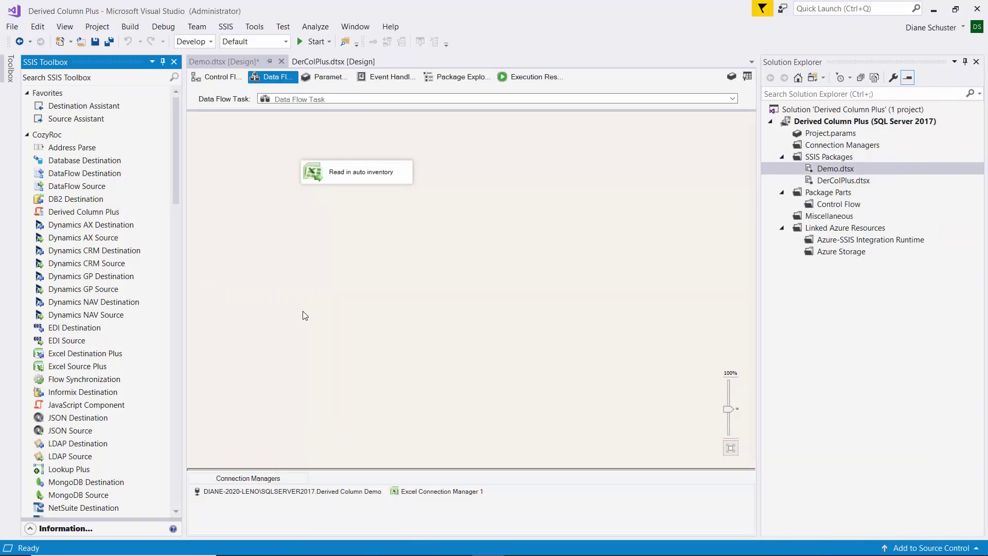
double_click(367, 171)
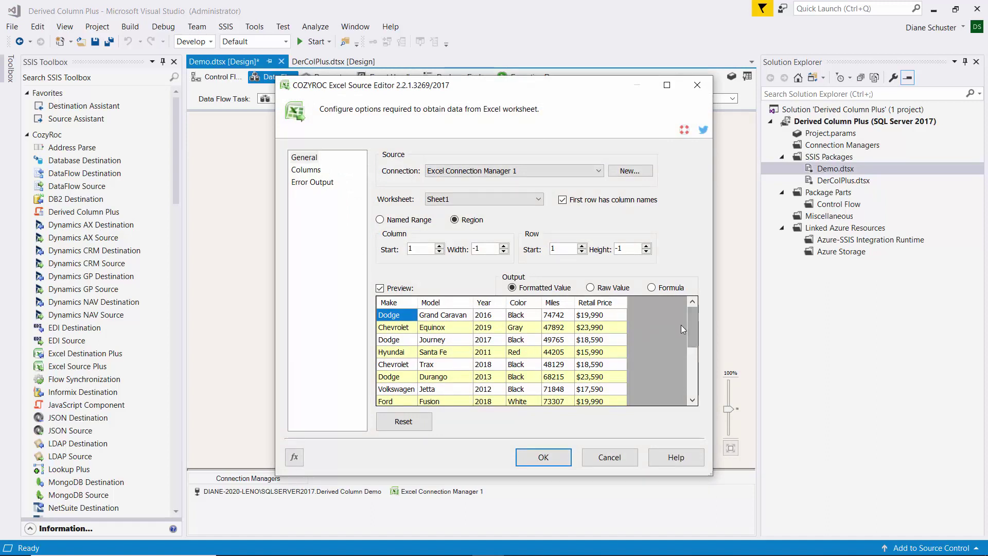
mouse_move(693, 318)
mouse_down()
mouse_move(690, 376)
mouse_move(702, 318)
mouse_up()
click(539, 459)
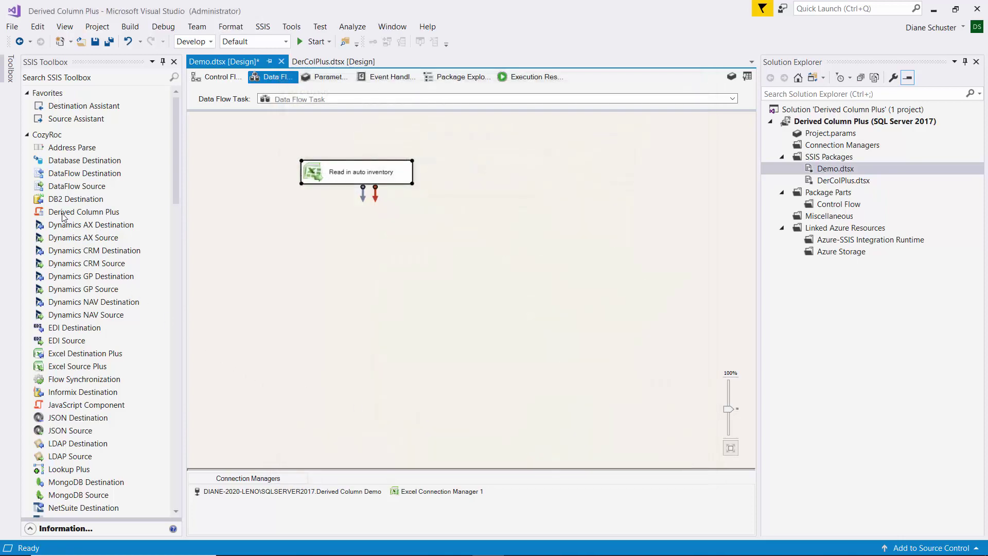
- Add a Derived Column Plus component named "Add 3 columns" below the Excel source and connect the source's output to it
drag(63, 216, 303, 216)
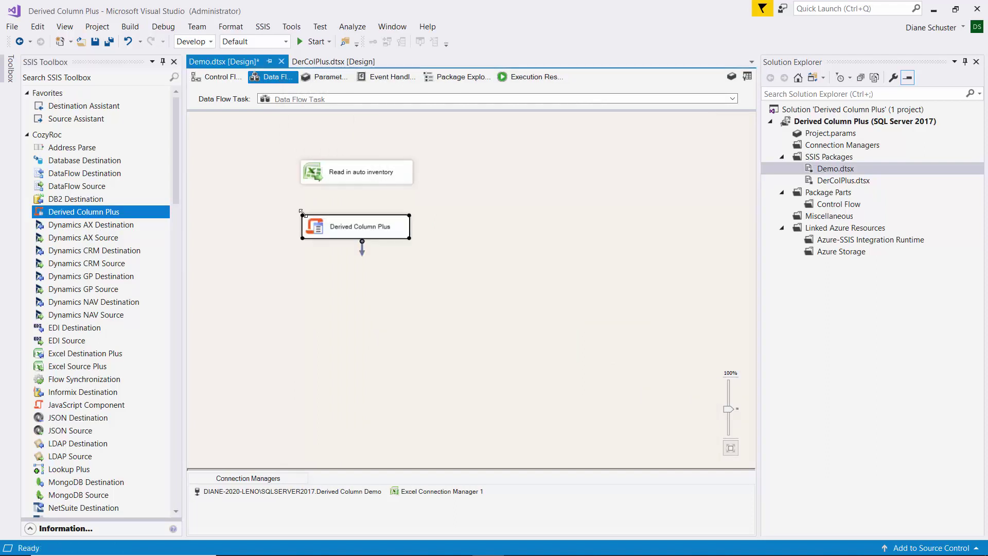
click(353, 228)
text(Add)
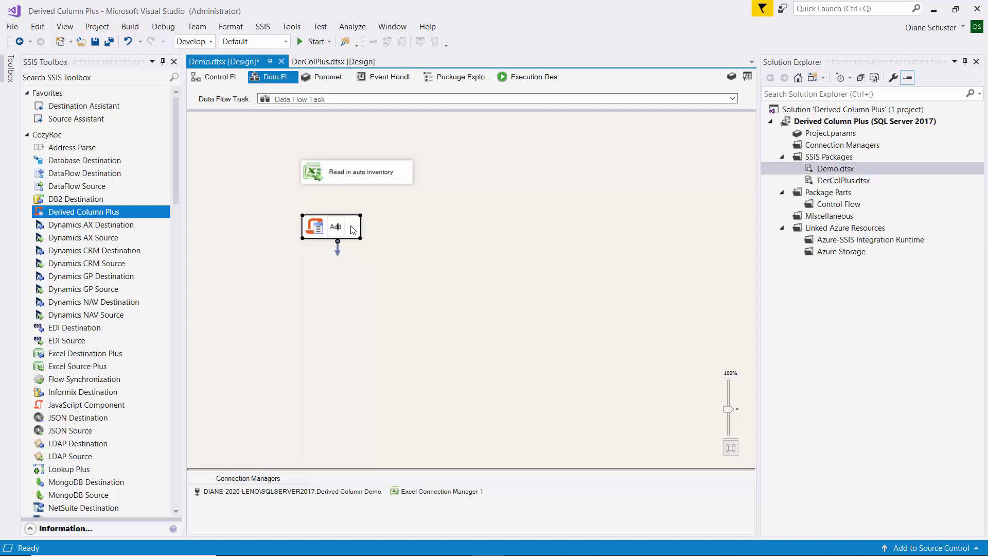
text( 3 columns)
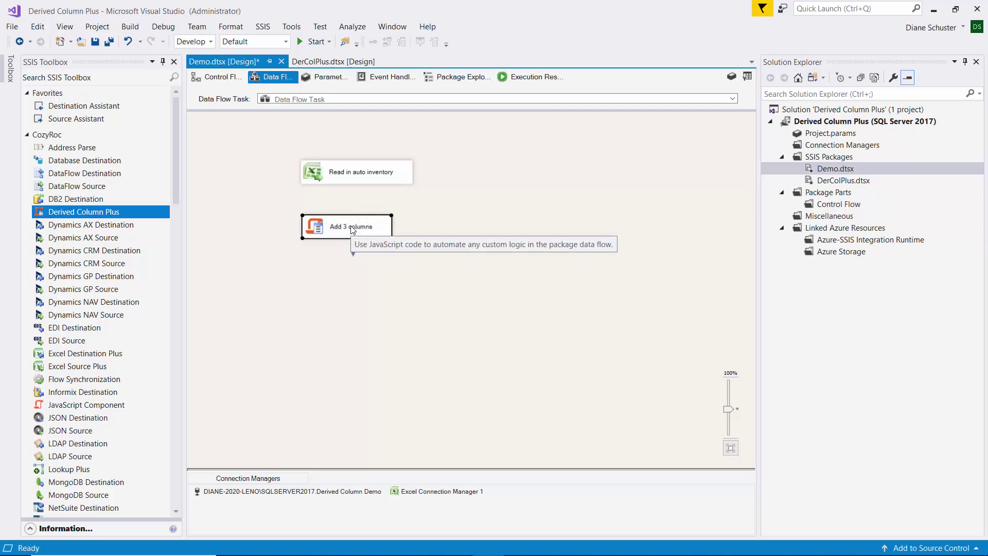
click(353, 180)
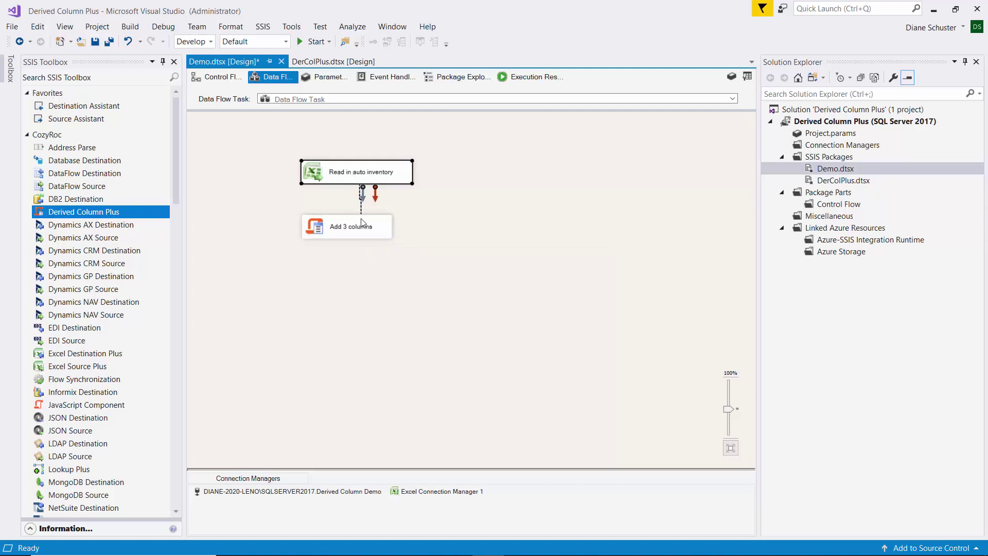
drag(362, 222, 379, 229)
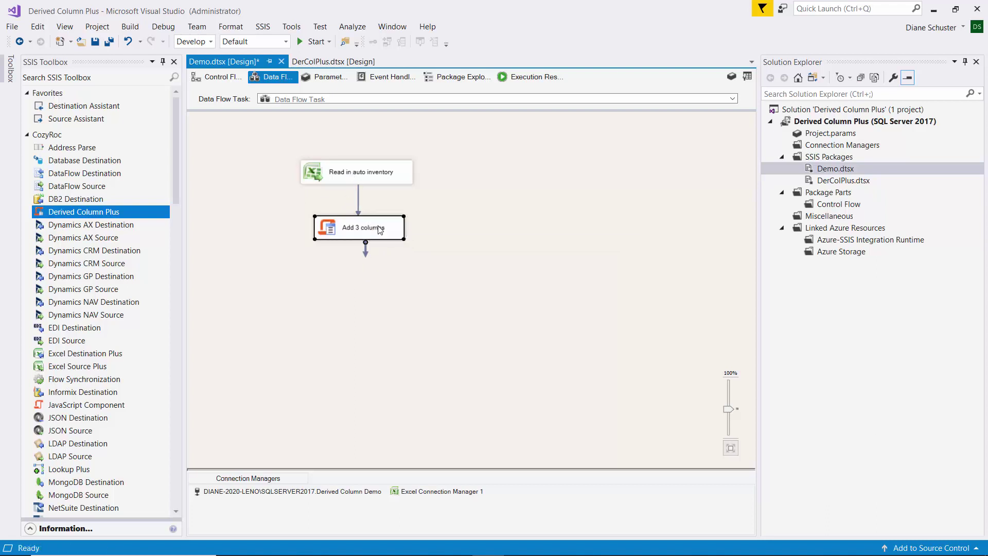
- Open the "Add 3 columns" component maximized and add a derived column named "Make and Model", kept as <add as new>
double_click(384, 228)
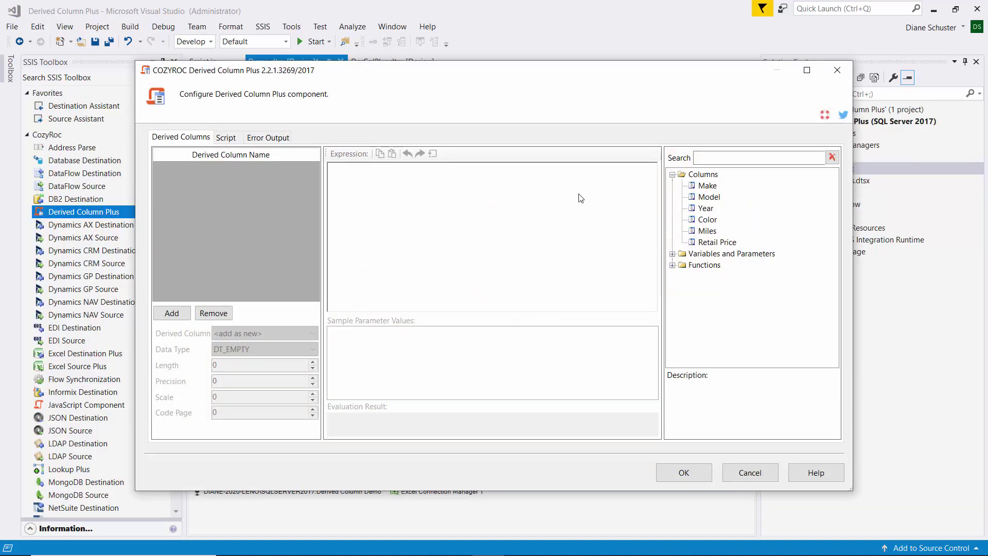
click(807, 70)
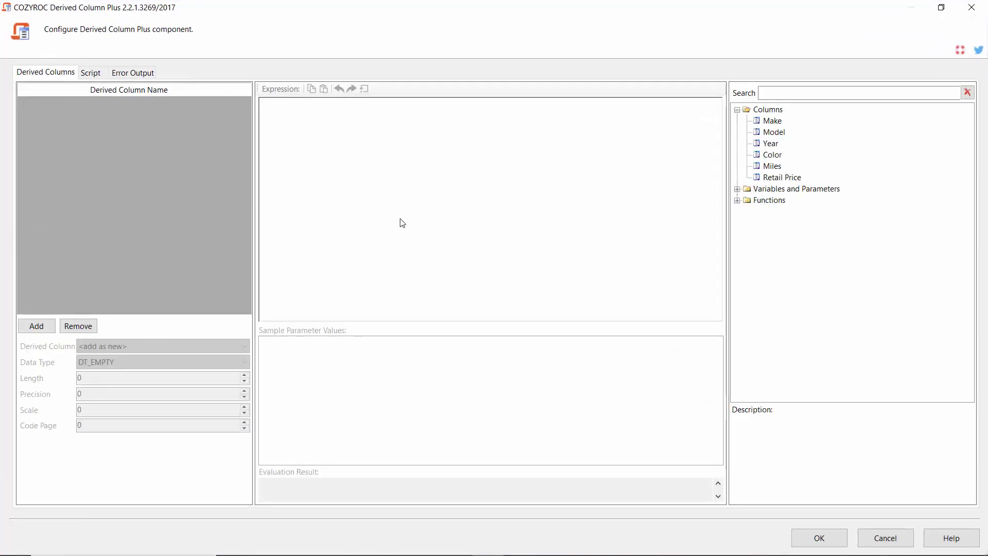
click(36, 327)
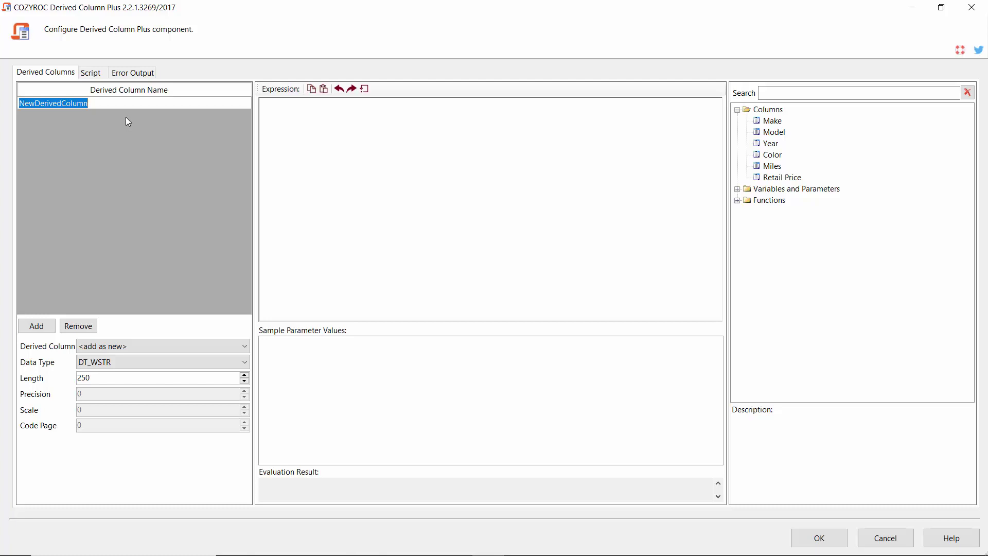
text(Make and)
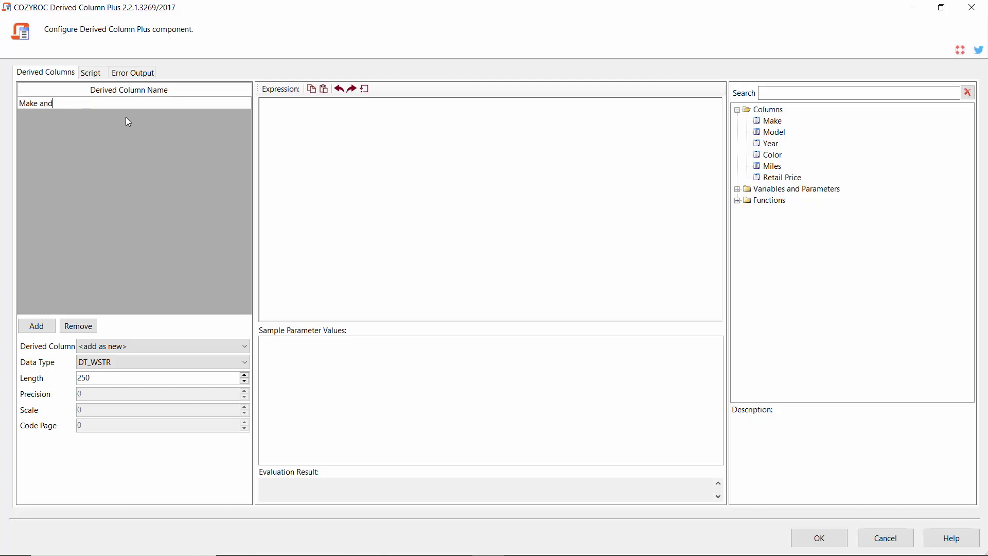
text( Model)
key(Return)
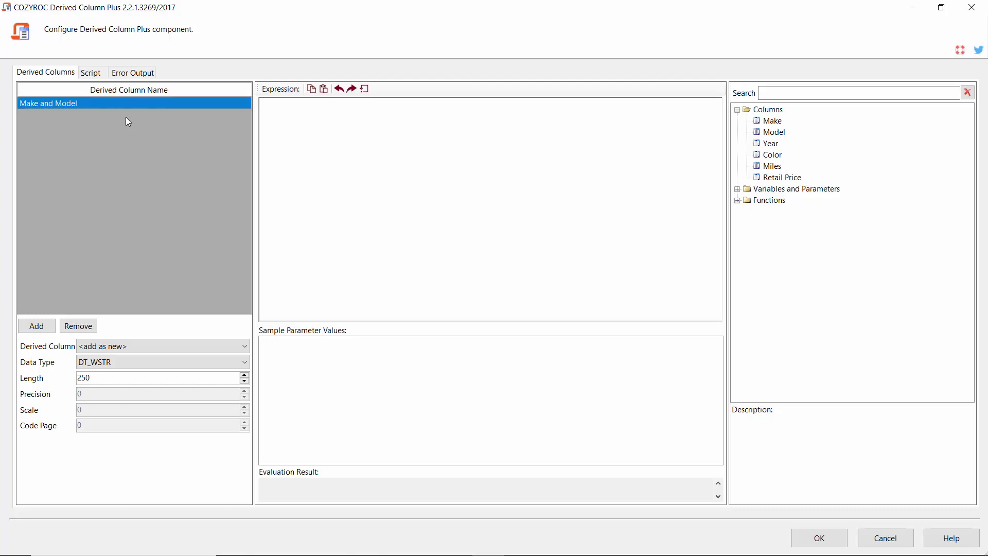
click(196, 345)
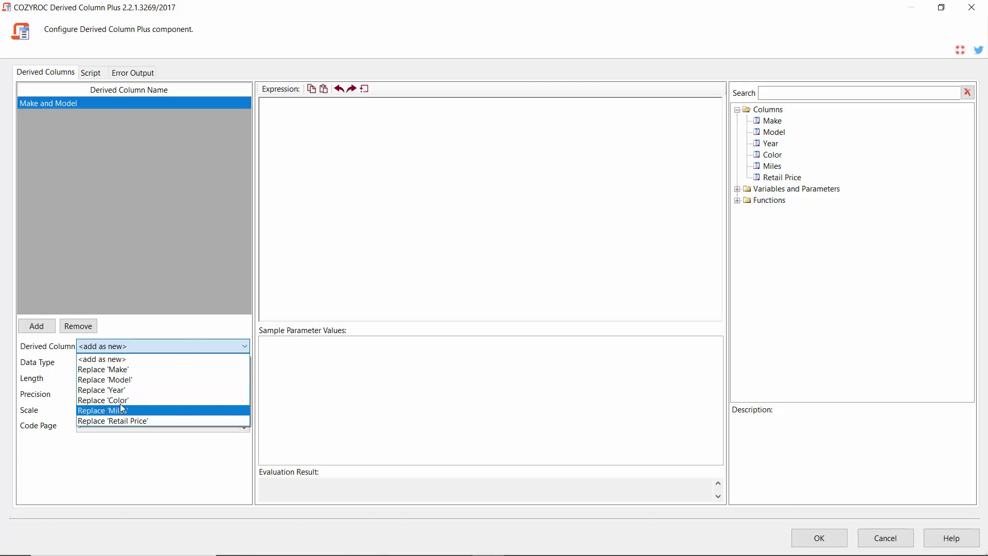
click(140, 347)
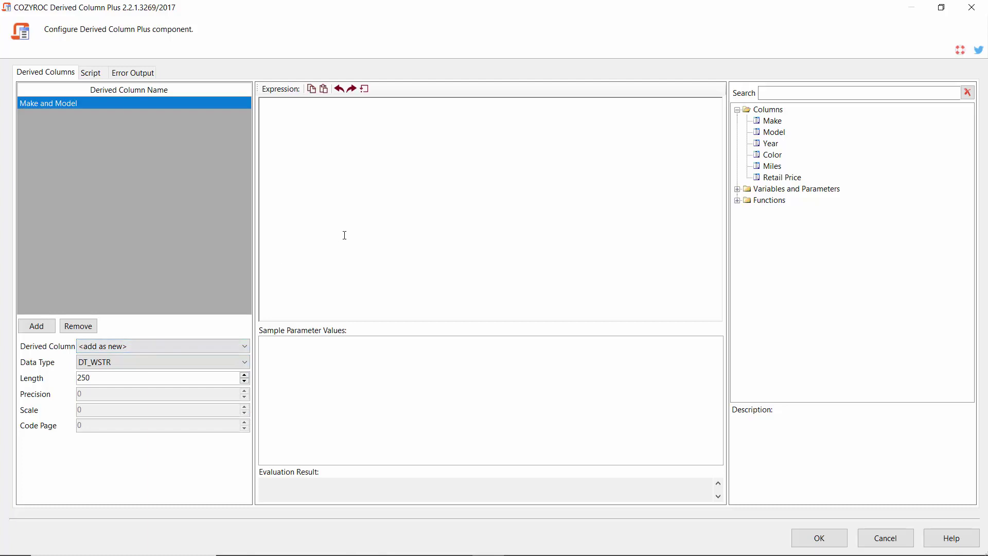
- Build the expression [Make]+" "+[Model] for the "Make and Model" derived column
drag(772, 120, 288, 116)
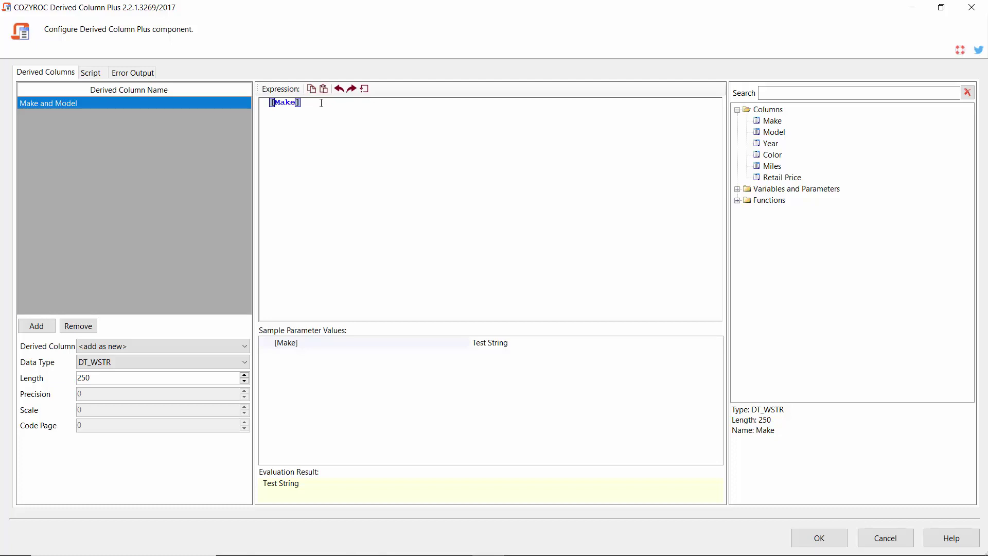
text(+)
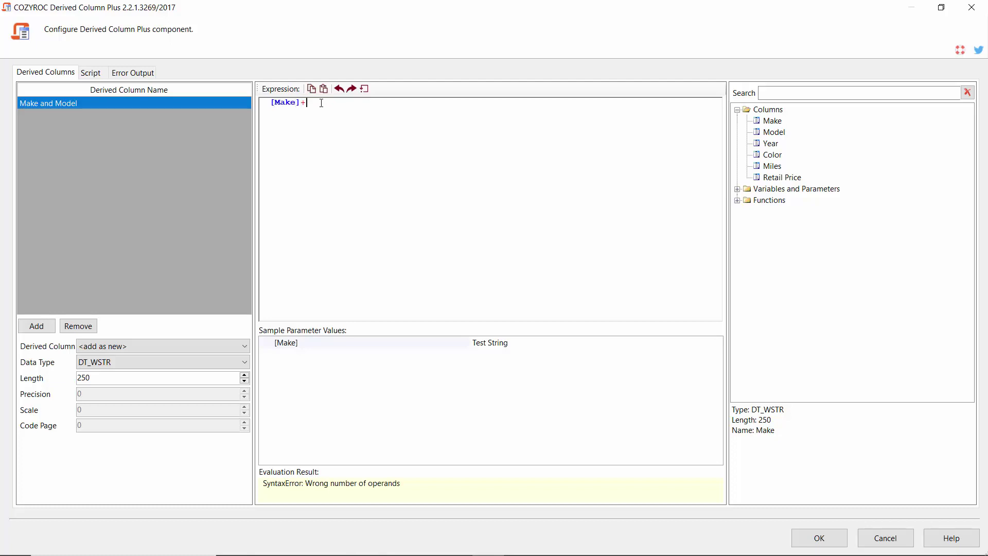
text(")
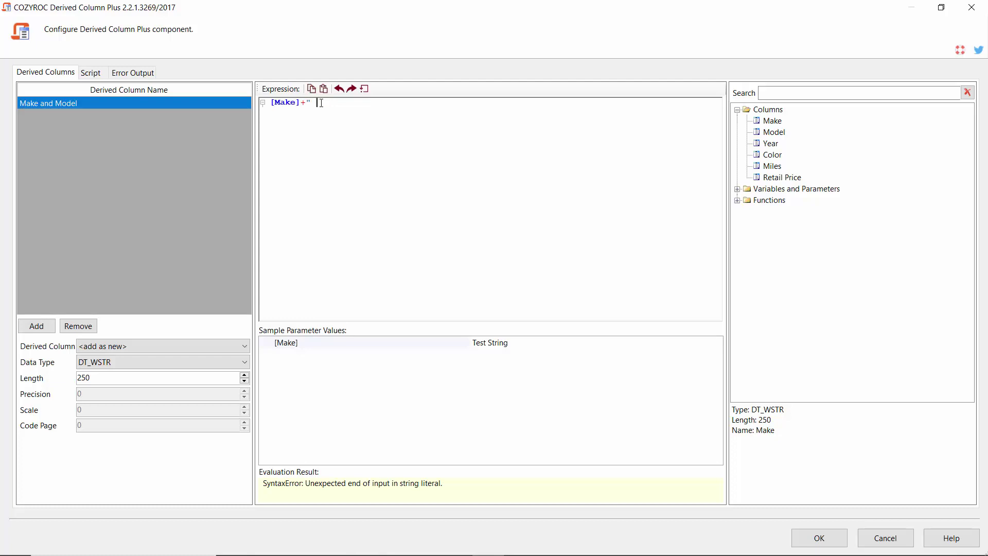
text( ")
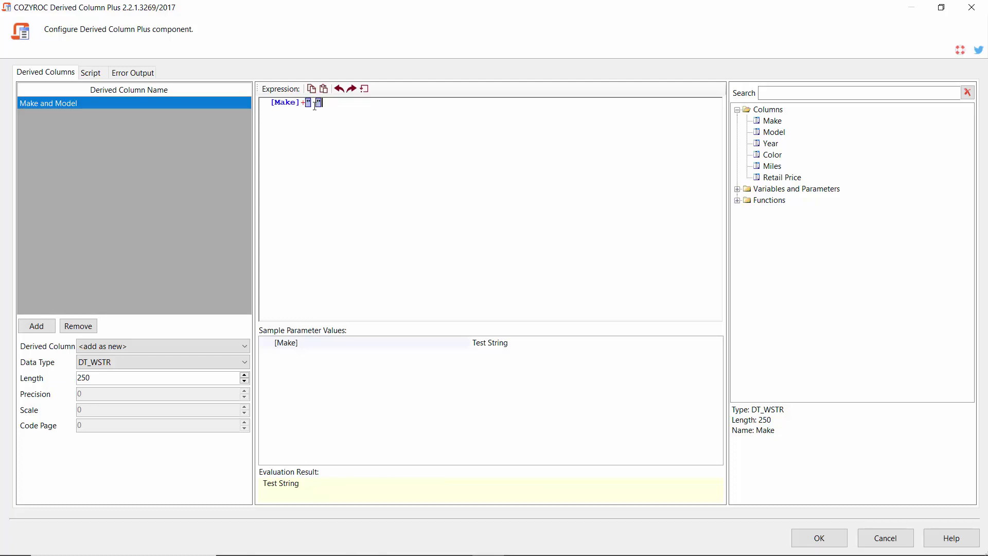
text(+)
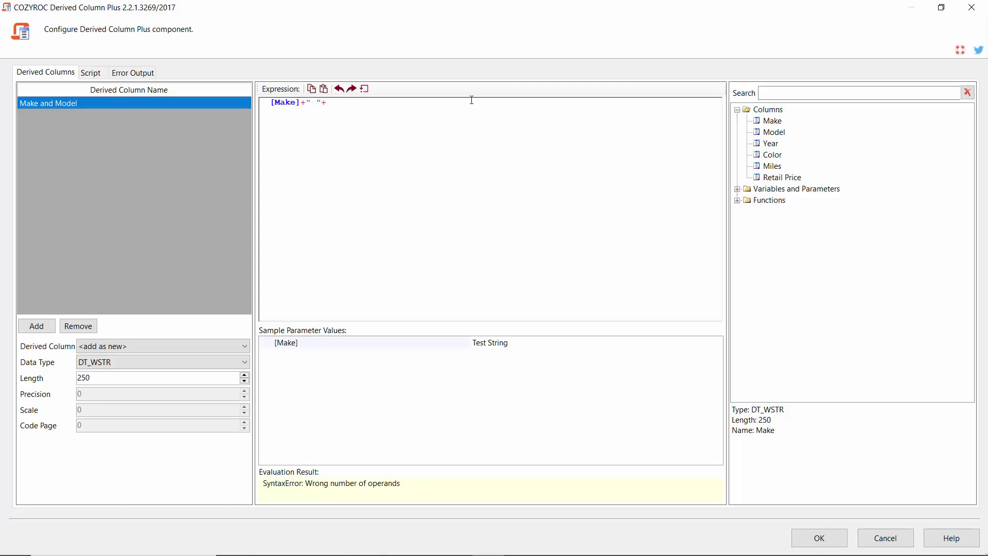
drag(773, 131, 346, 105)
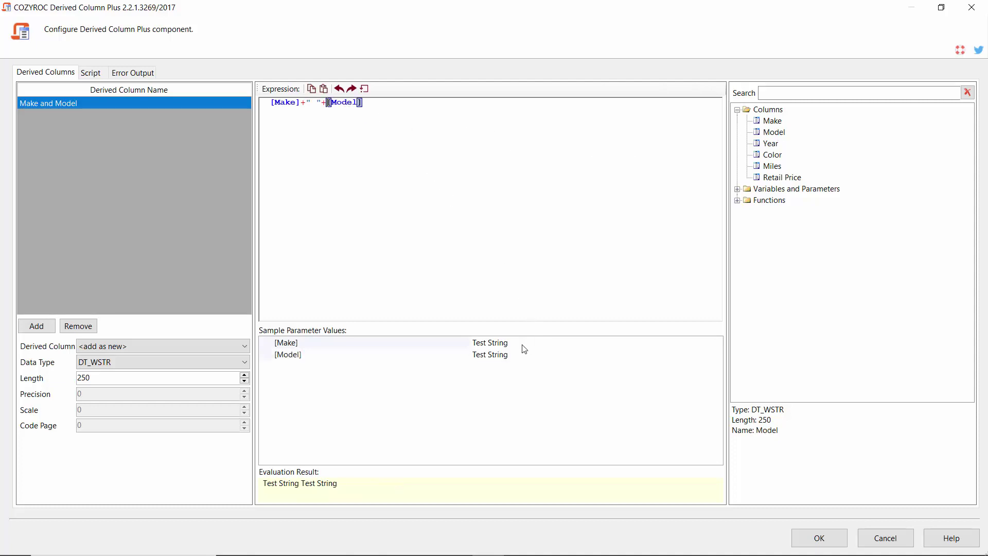
- Test the expression with the sample values Pontiac for [Make] and Firebird for [Model]
click(487, 343)
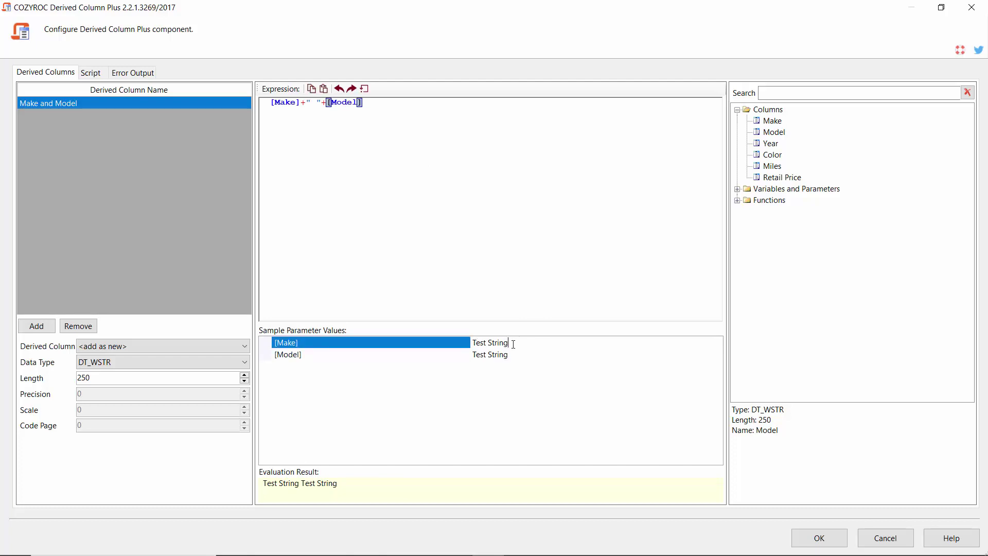
drag(513, 343, 471, 343)
text(Pontic)
key(BackSpace)
text(ac)
click(520, 355)
drag(520, 355, 470, 355)
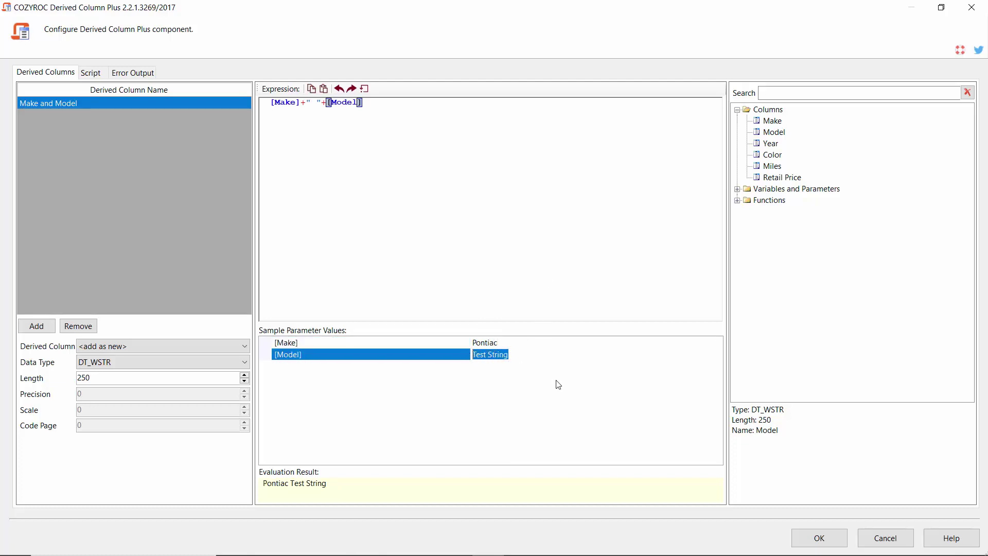
text(Firebird)
key(Return)
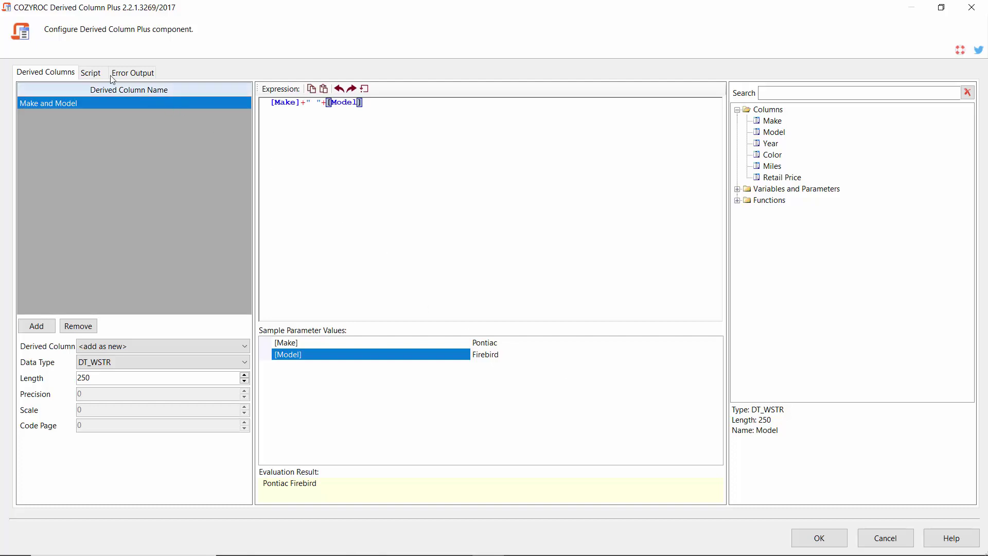
- View the component's generated script, return to the derived columns and expand the Functions categories
click(91, 74)
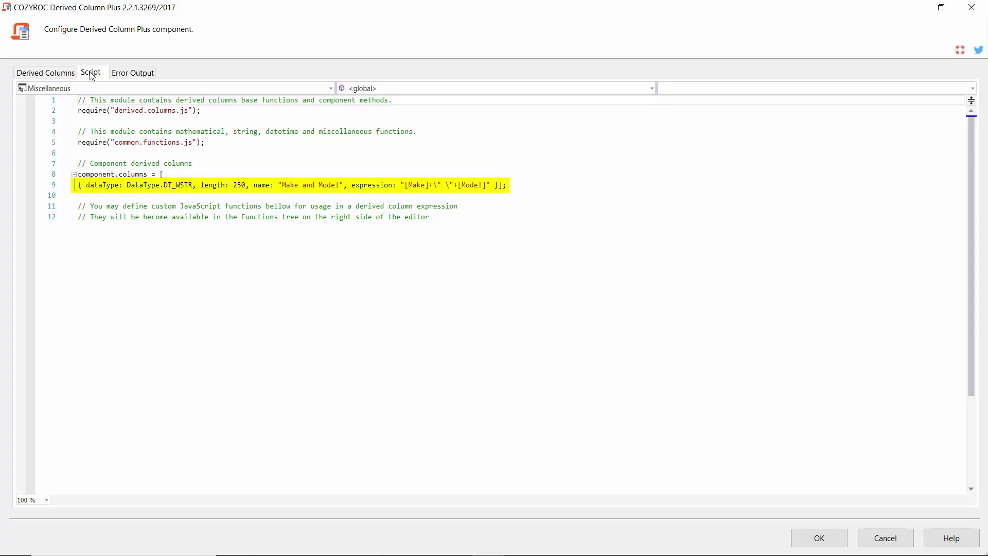
click(52, 76)
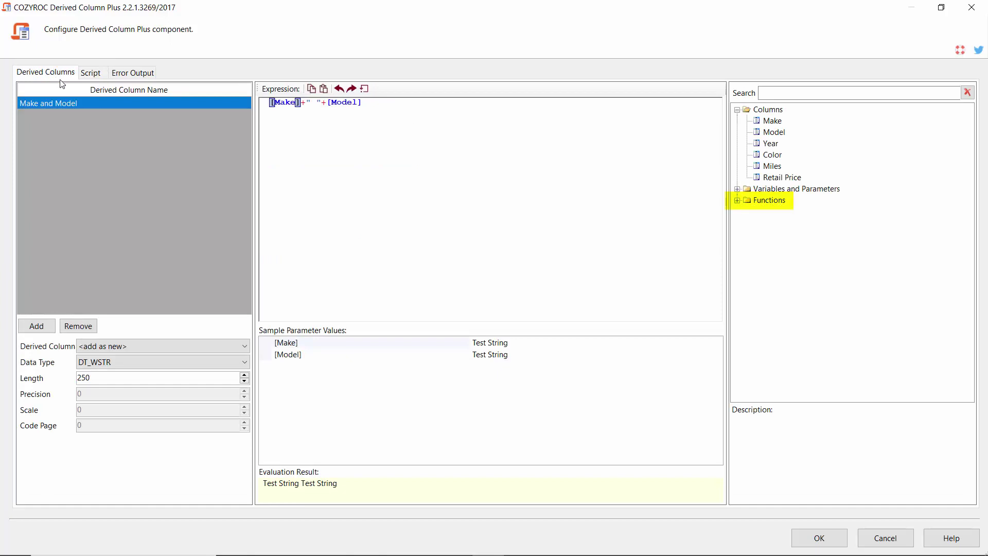
double_click(744, 201)
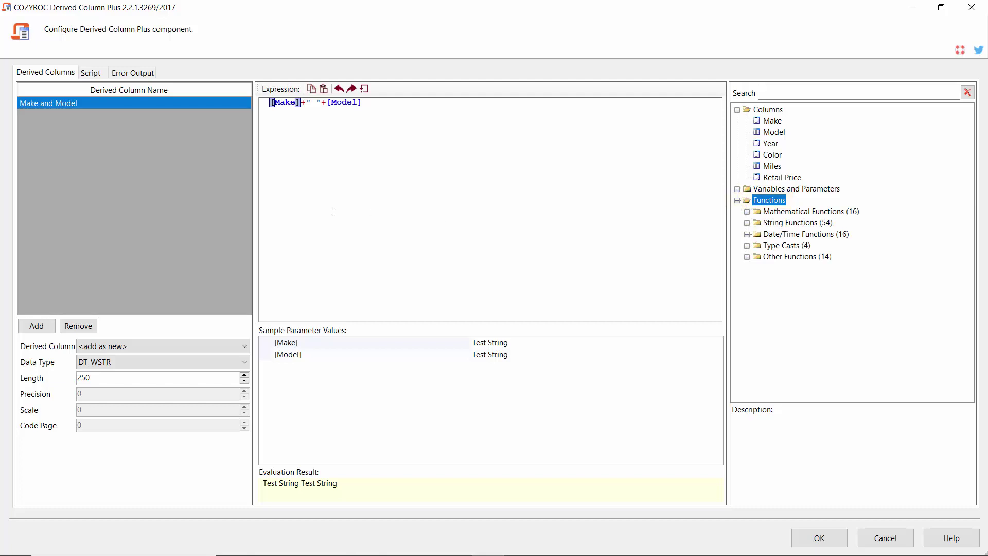
- Add a second derived column named "Short Make" and set its length to 2
click(36, 326)
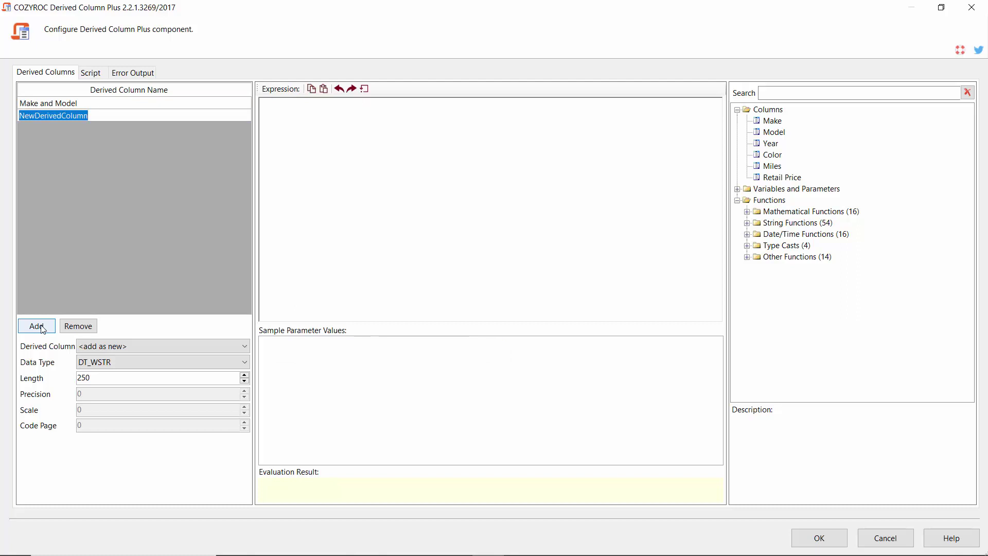
text(Short Make)
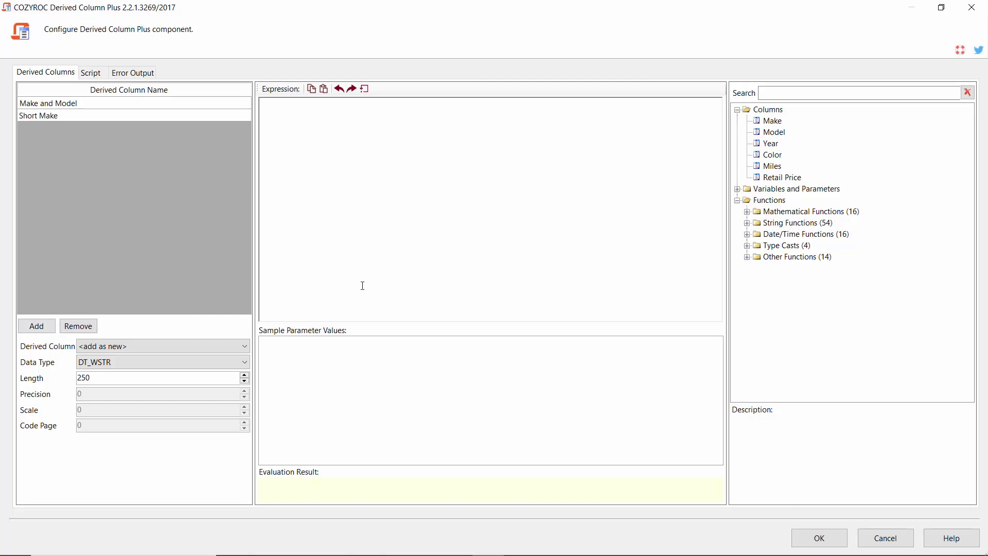
key(Return)
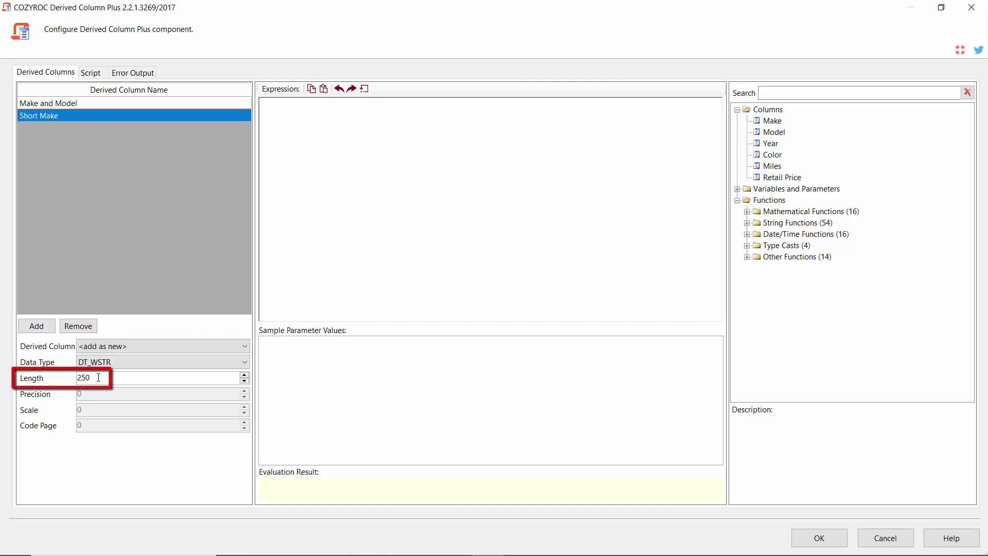
key(BackSpace)
key(BackSpace)
click(377, 215)
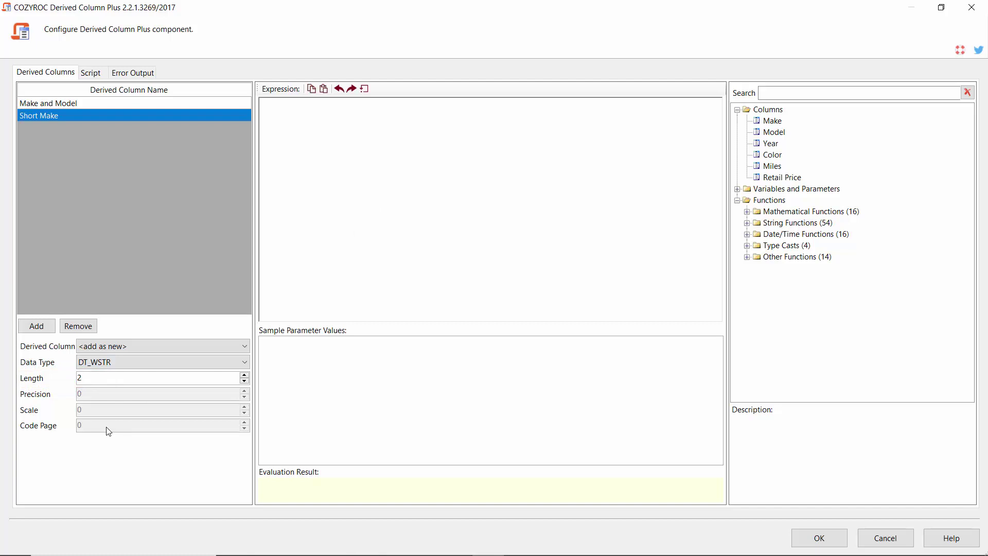
- Review the add-or-replace options and the available data types for the "Short Make" derived column
click(245, 347)
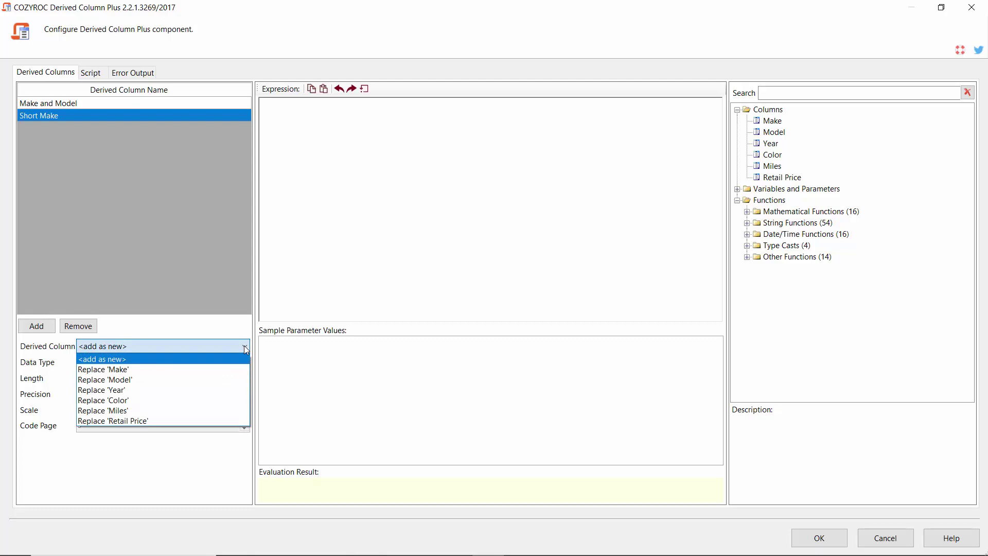
click(244, 347)
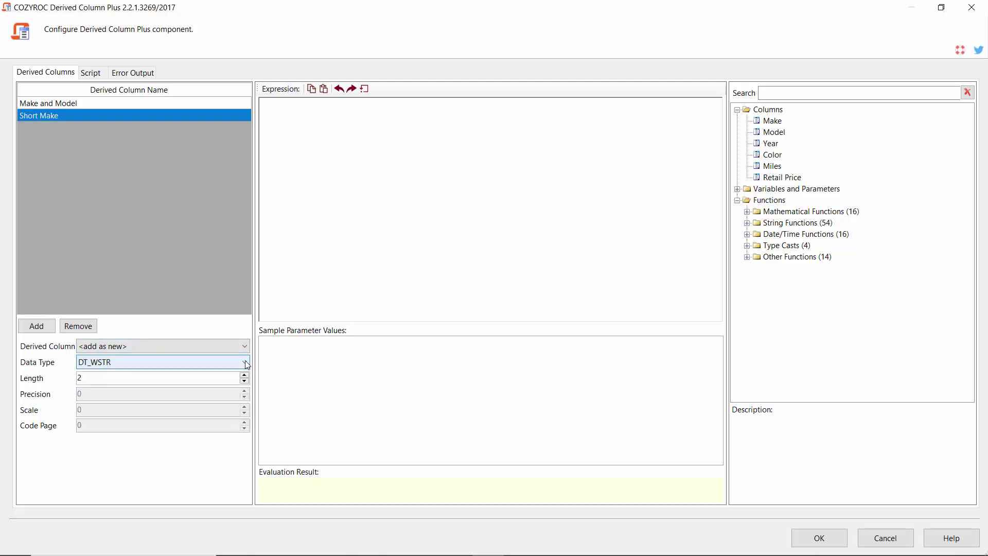
click(245, 362)
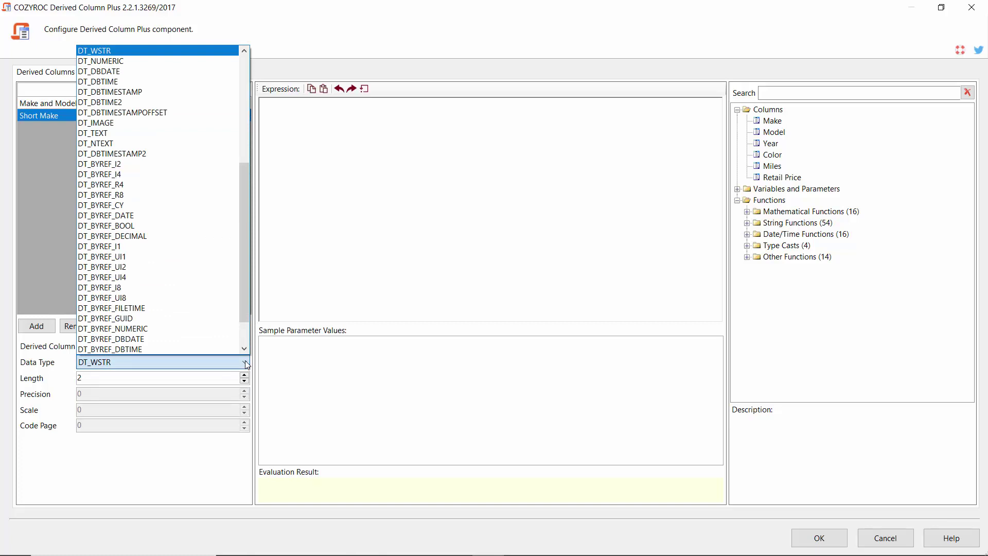
click(245, 362)
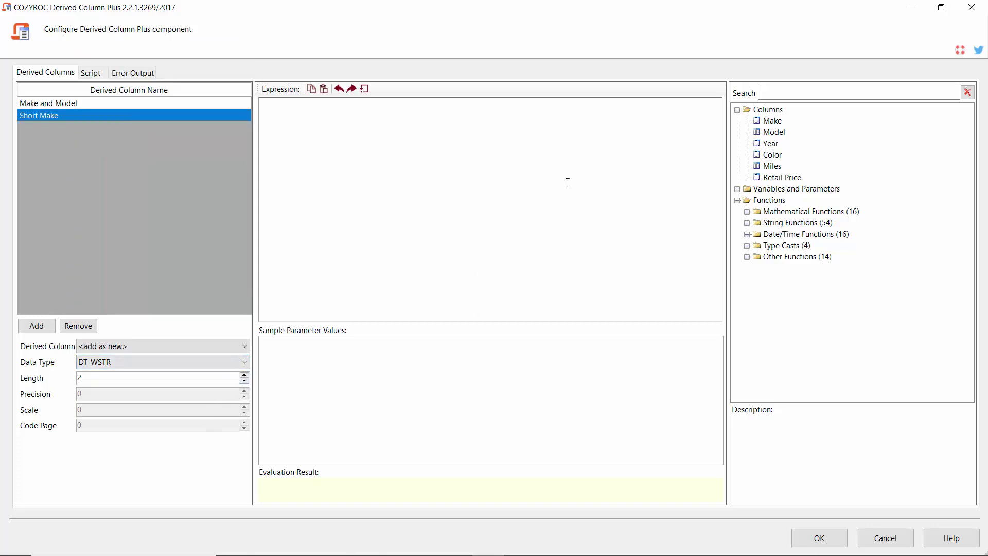
- Build the expression [Make].substring( 0, 2 ) for the "Short Make" derived column from the String Functions
click(747, 224)
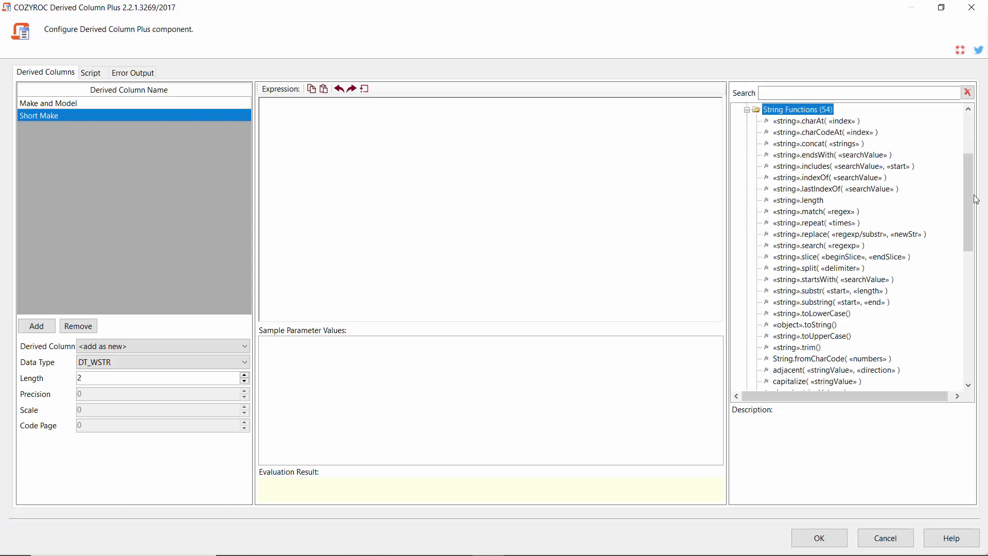
drag(965, 197, 965, 208)
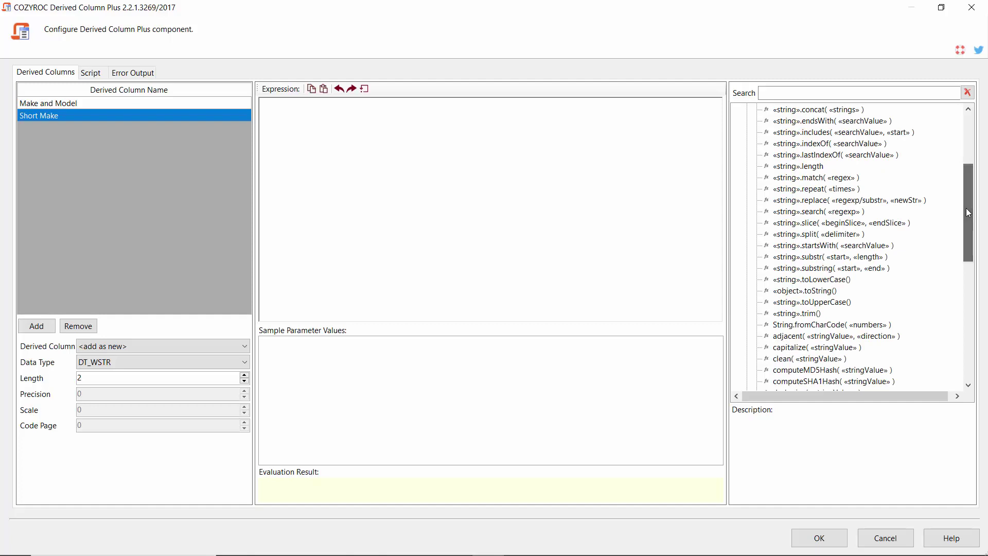
drag(813, 268, 288, 113)
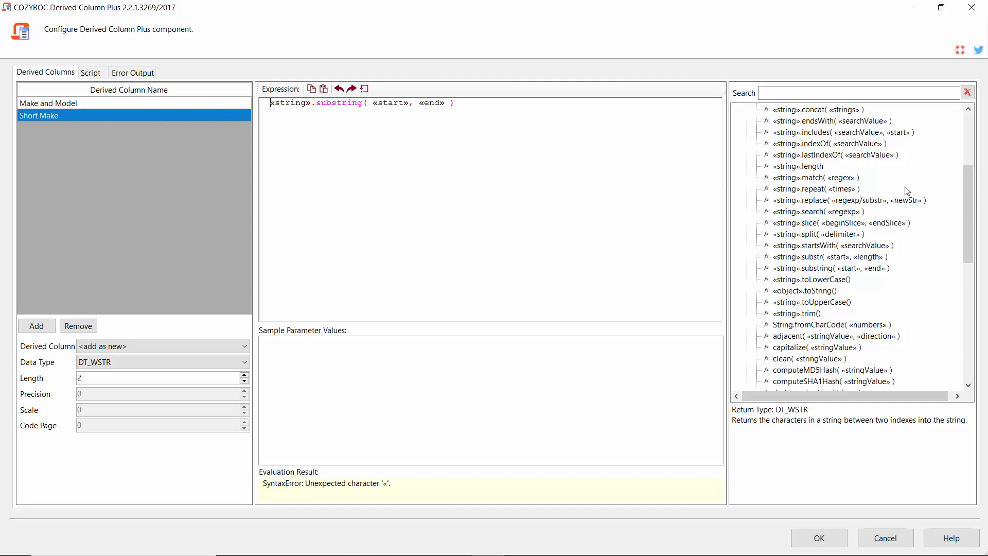
drag(965, 200, 961, 140)
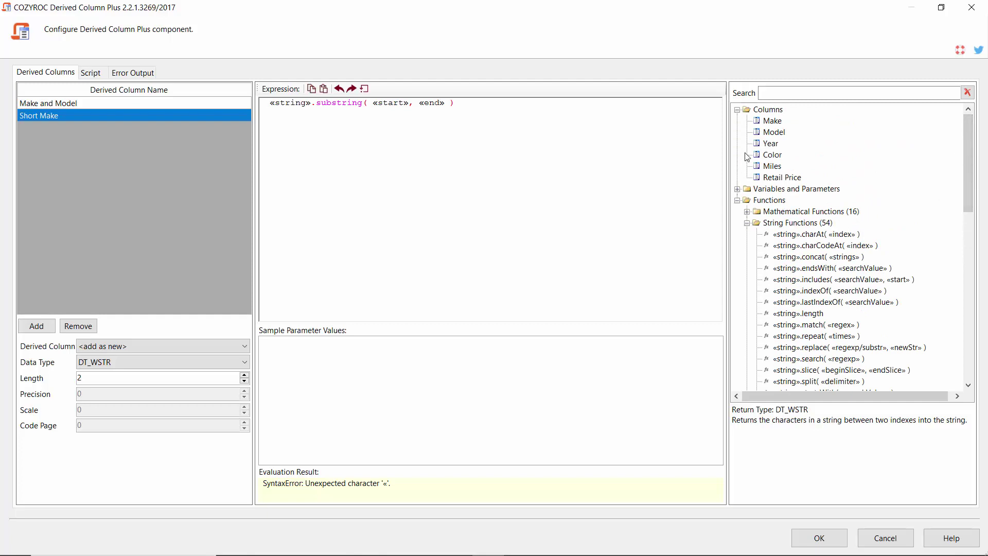
drag(772, 124, 286, 105)
click(383, 102)
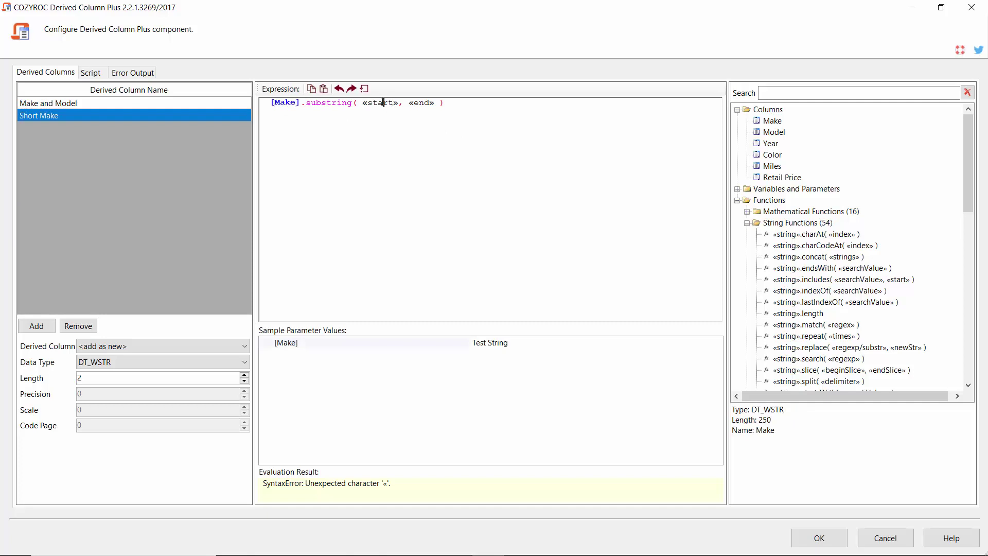
double_click(381, 103)
text(0)
double_click(389, 102)
text(2)
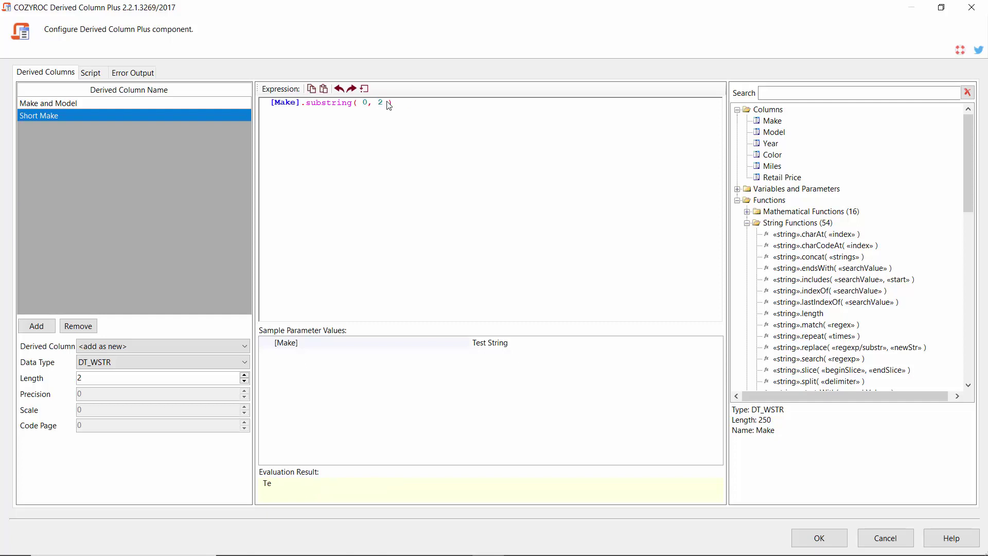
- Test the "Short Make" expression with the sample value Pontiac for [Make]
click(523, 358)
drag(519, 345, 470, 348)
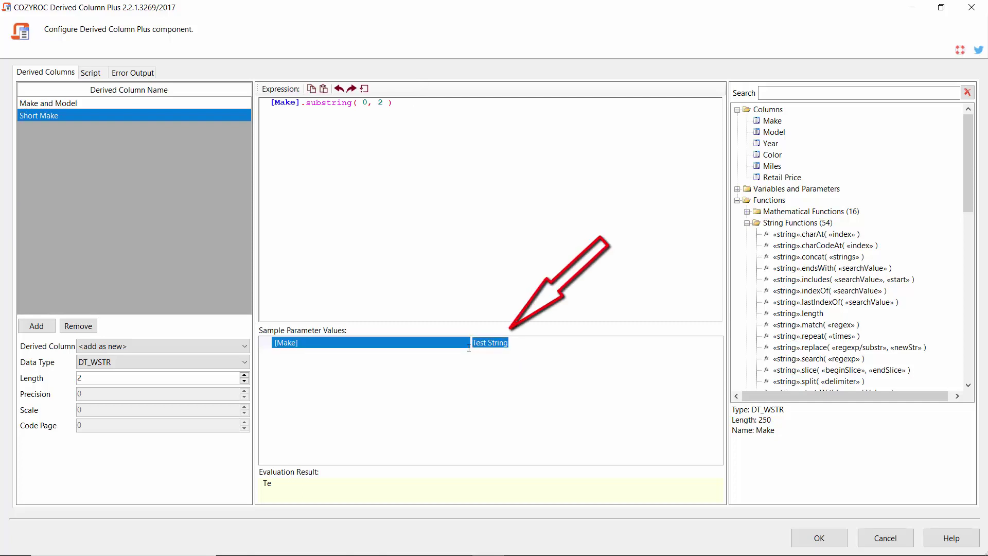
text(Pontiac)
key(Return)
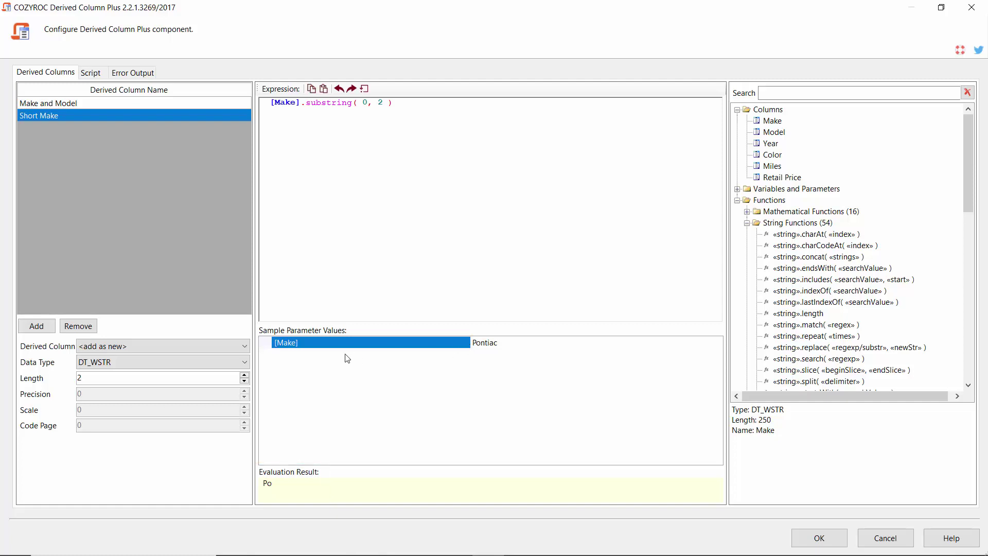
- Add a third derived column named "Capitalize Color"
click(36, 325)
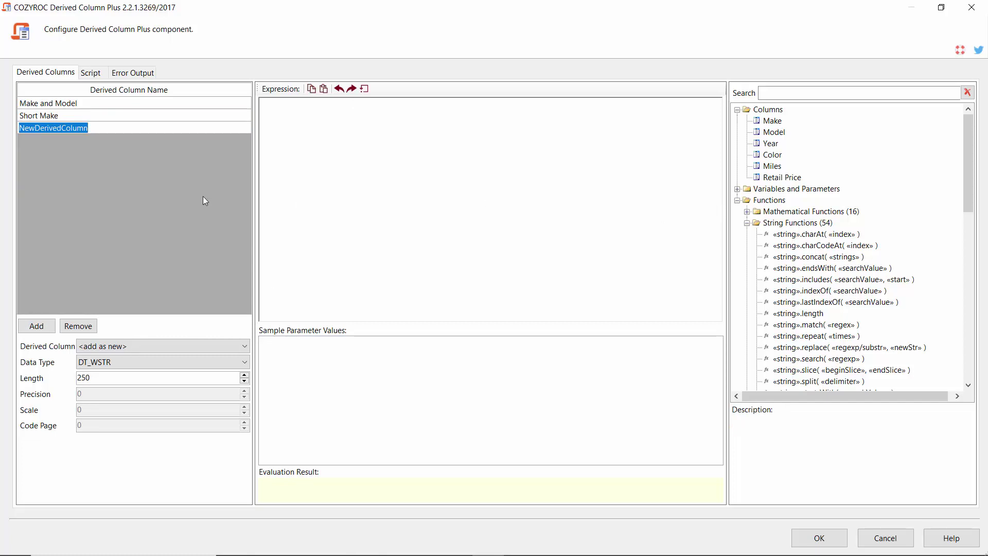
text(Capita)
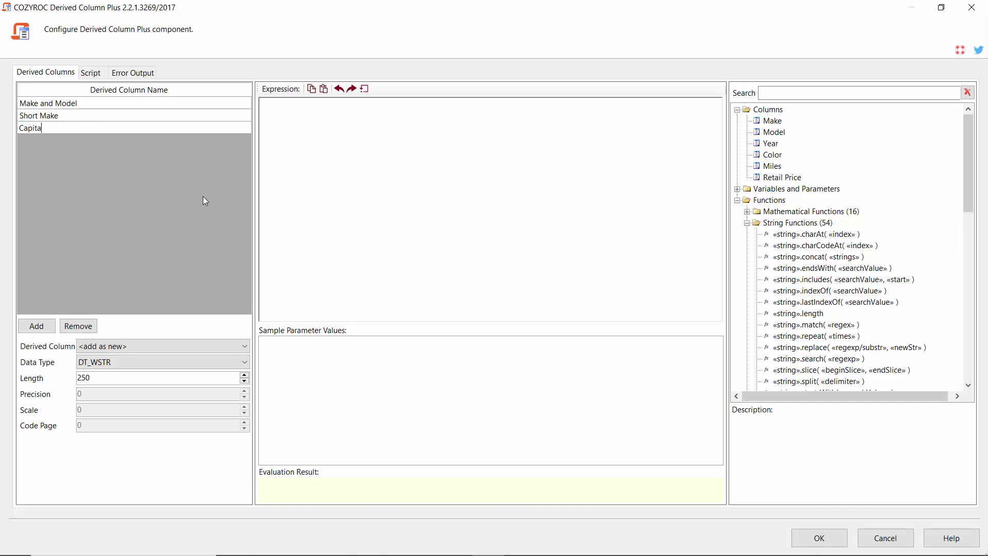
text(lize Color)
- Build the expression [Color].toUpperCase() for the "Capitalize Color" derived column
drag(968, 172, 967, 203)
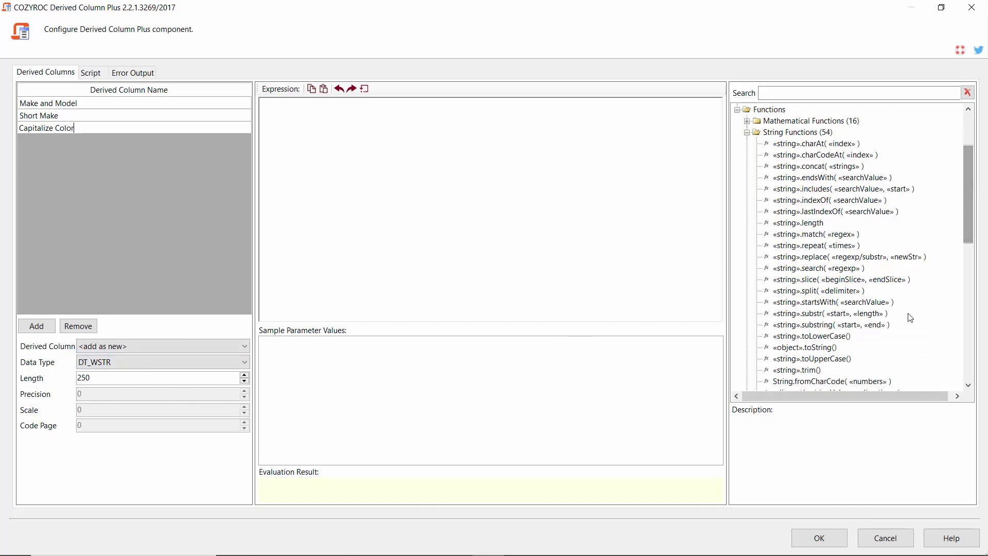
click(818, 359)
drag(818, 360, 311, 123)
scroll(968, 172, up, 3)
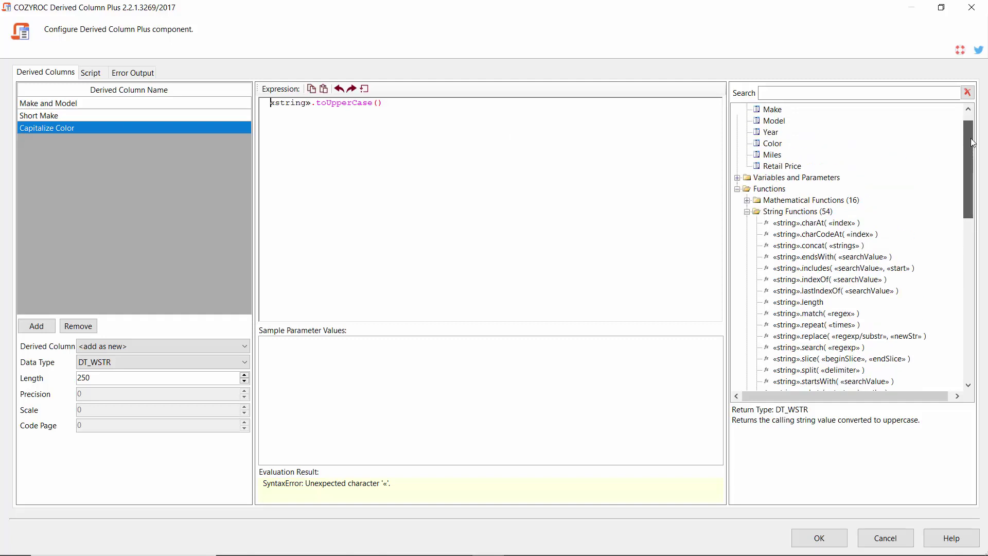
drag(778, 160, 289, 110)
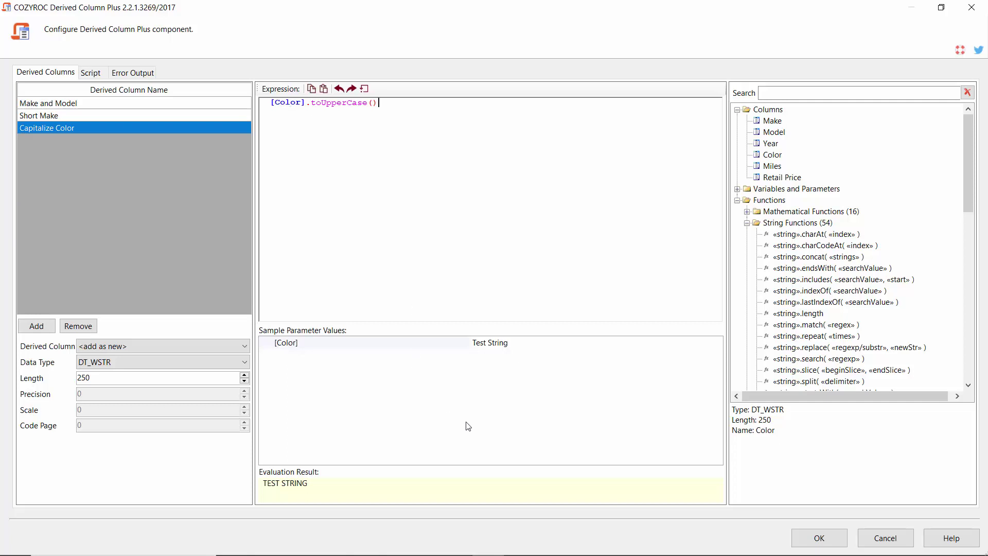
- Test the "Capitalize Color" expression with the sample value Black for [Color] and accept the component's configuration
click(520, 342)
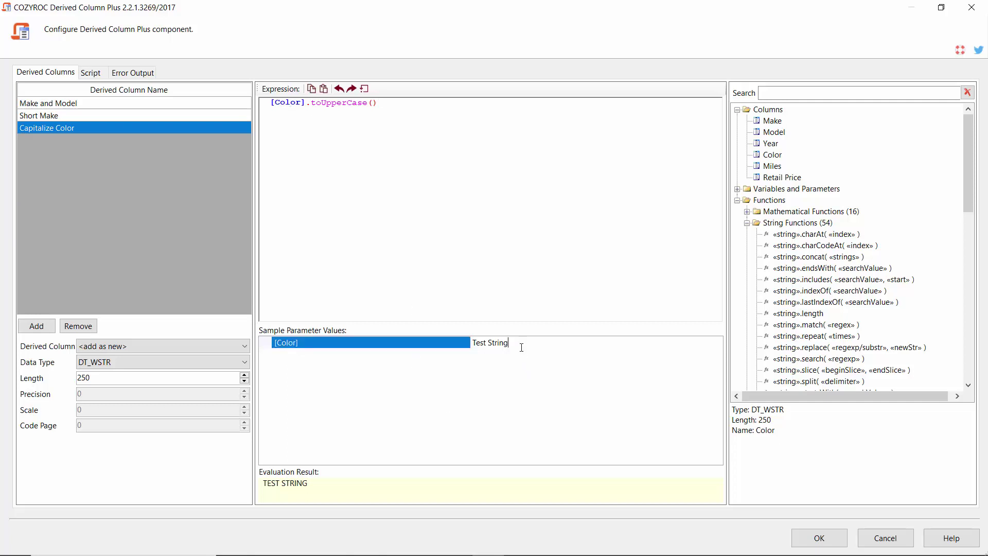
drag(519, 342, 465, 341)
text(Bl)
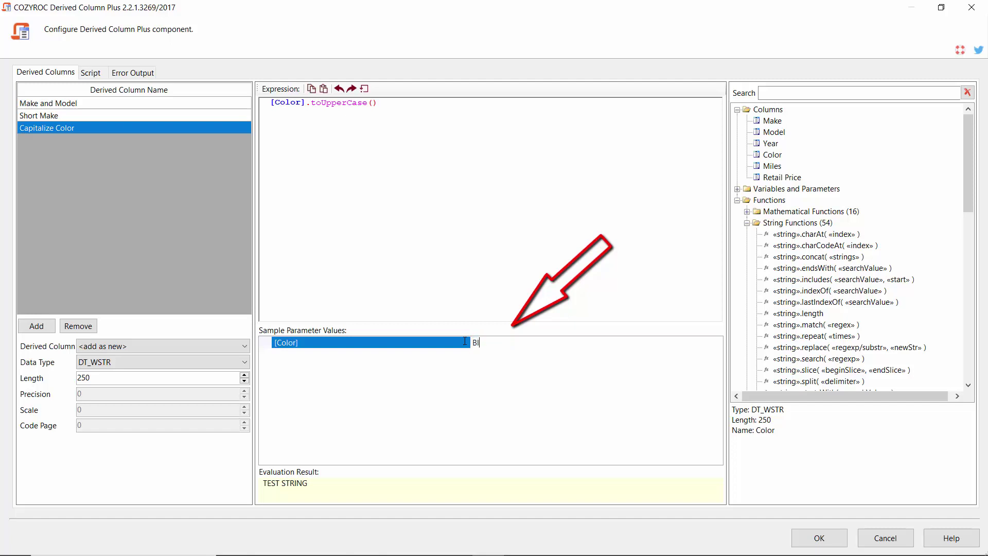
text(ack)
key(Return)
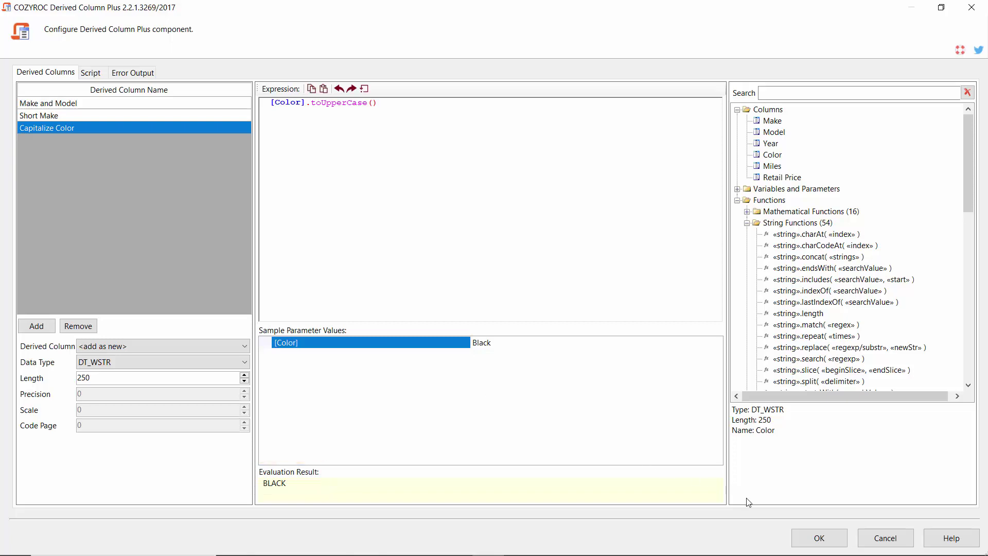
click(818, 538)
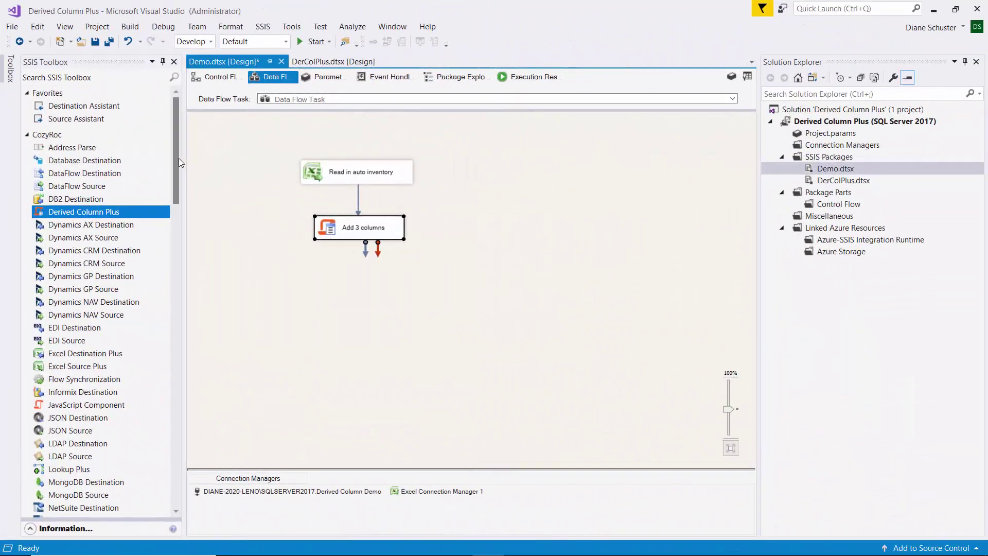
- Place an OLE DB Destination below "Add 3 columns" in the data flow and connect that component's regular output to it
drag(180, 163, 186, 518)
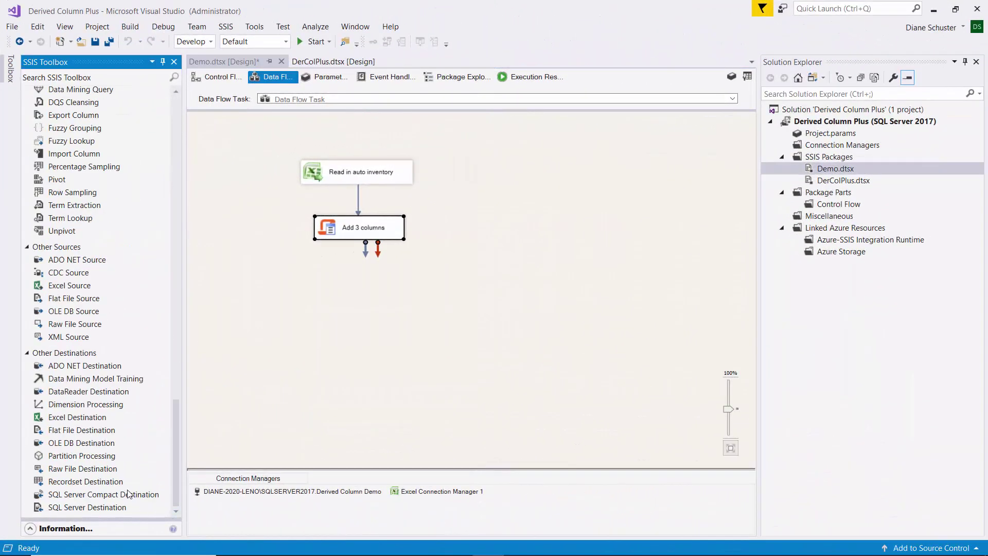
drag(55, 445, 308, 267)
click(366, 228)
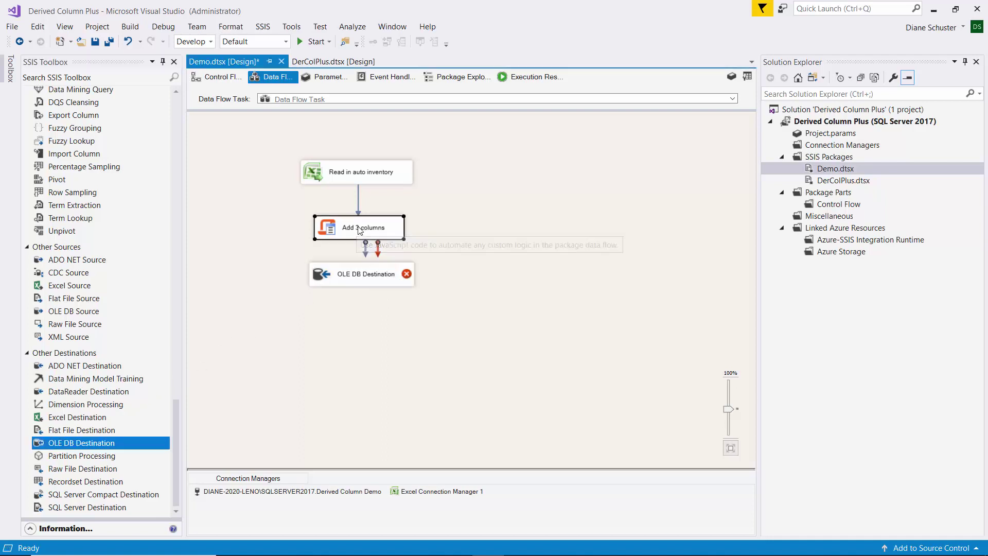
drag(366, 256, 364, 275)
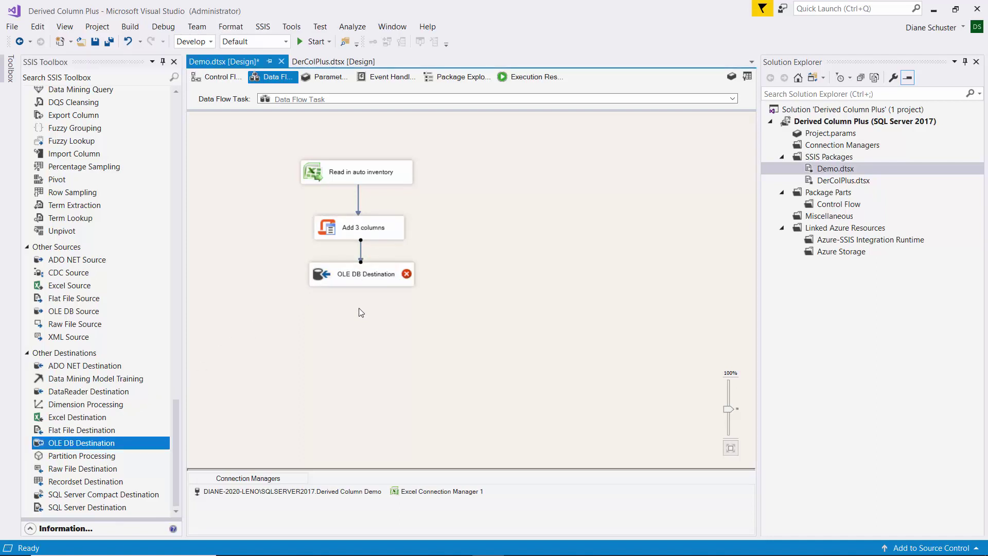
- Rename the OLE DB Destination as "Write auto data to table"
click(352, 280)
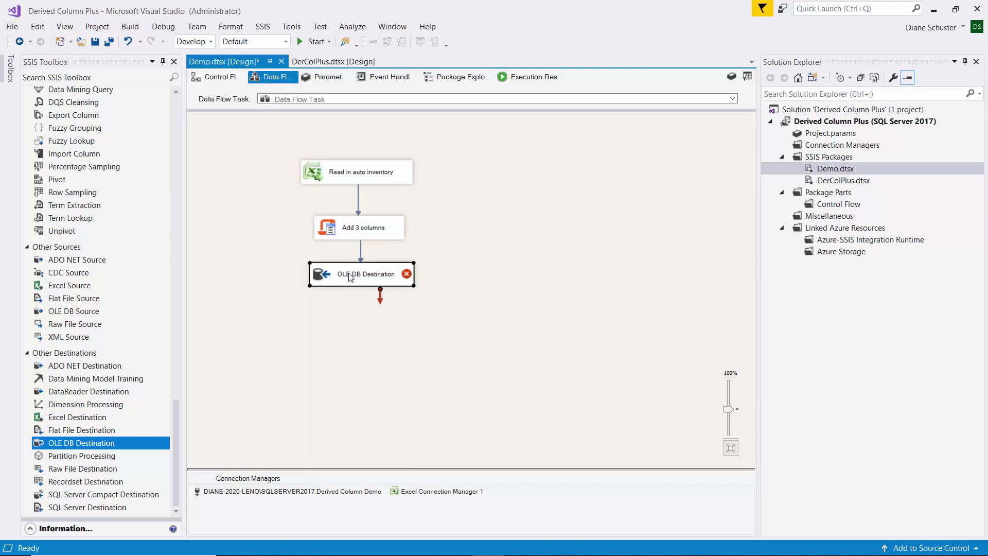
click(351, 277)
text(Write)
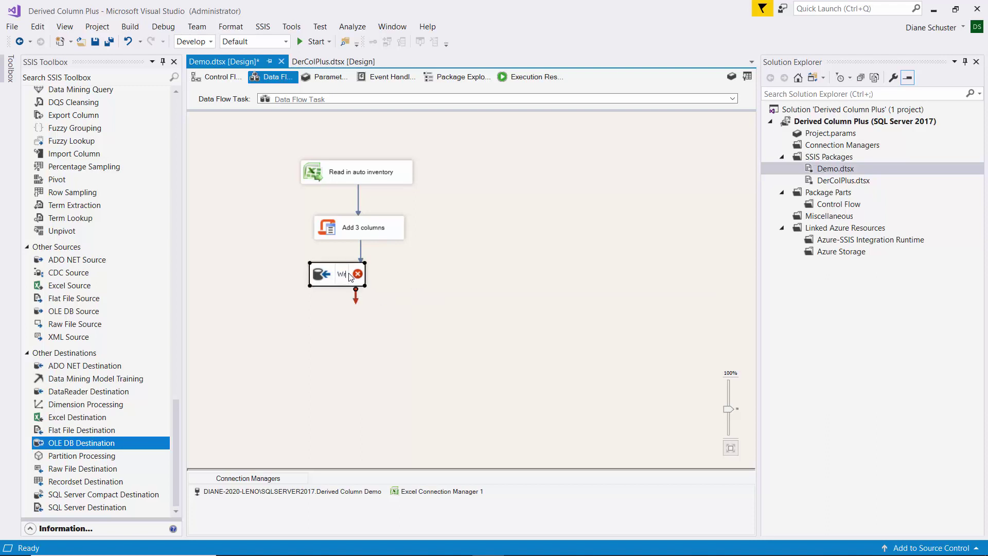
text( auto)
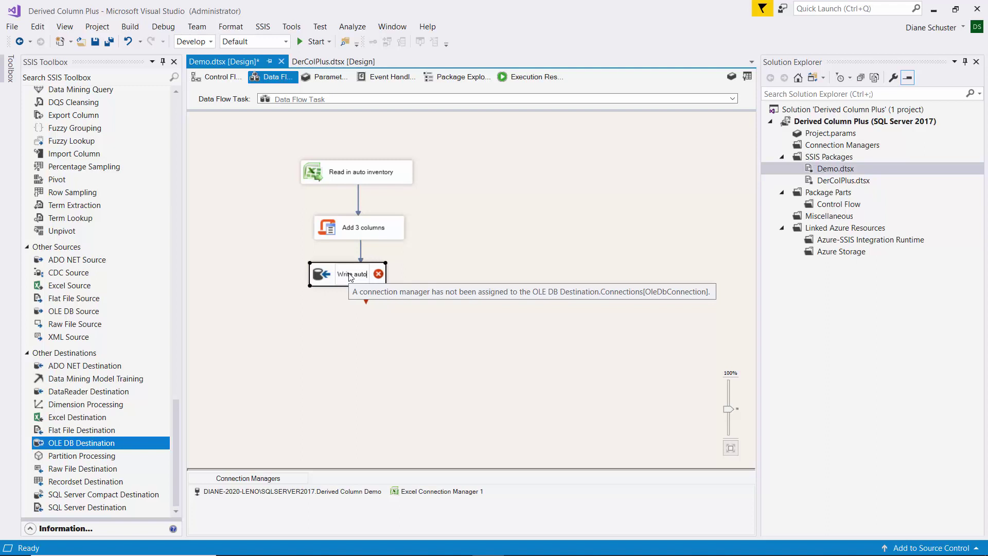
text( data to table)
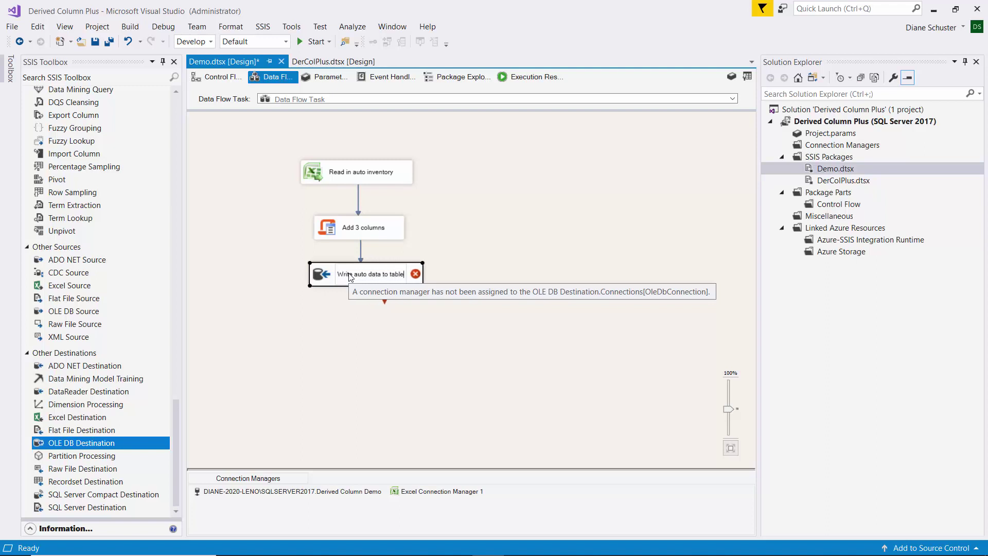
key(Return)
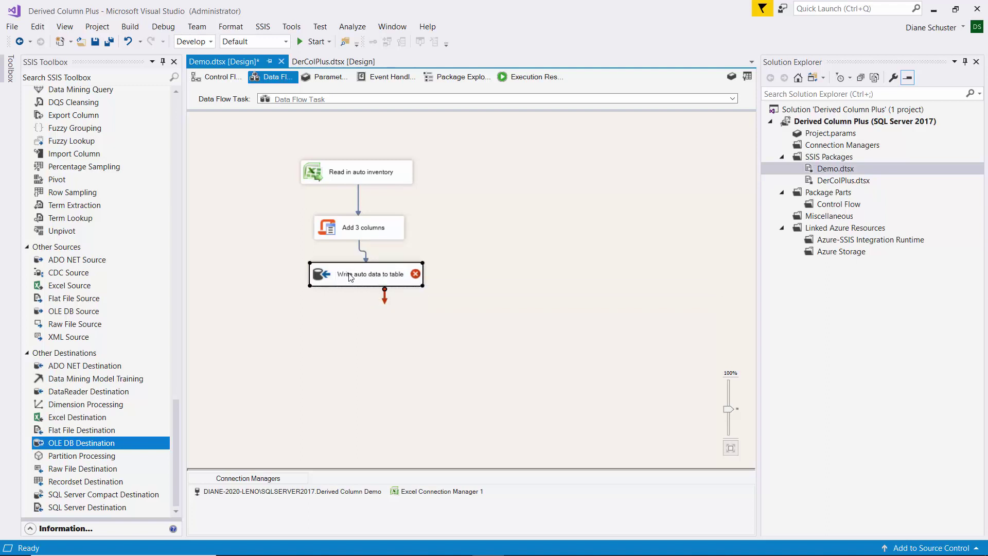
- Open the destination's editor and select [dbo].[AutoInventory] as its target table
double_click(367, 272)
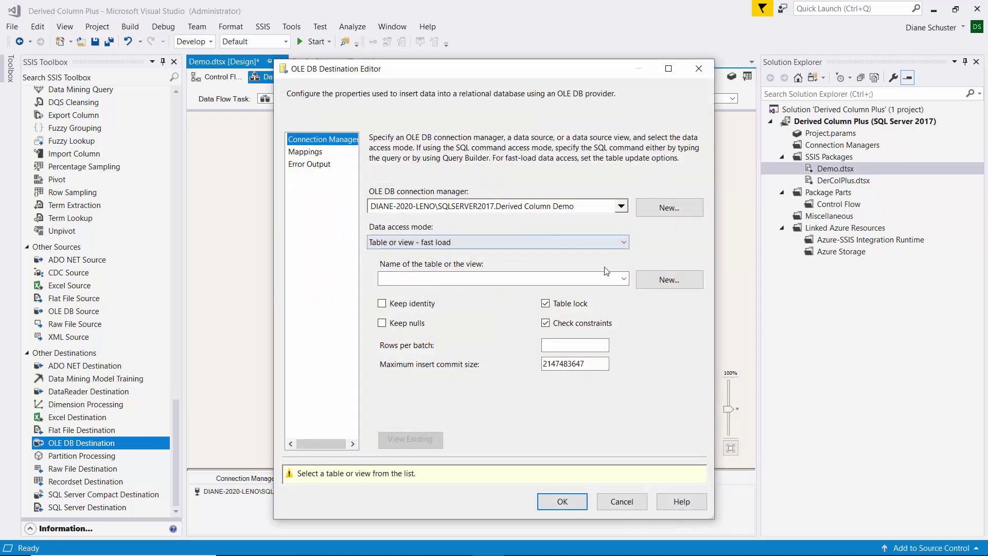
click(623, 279)
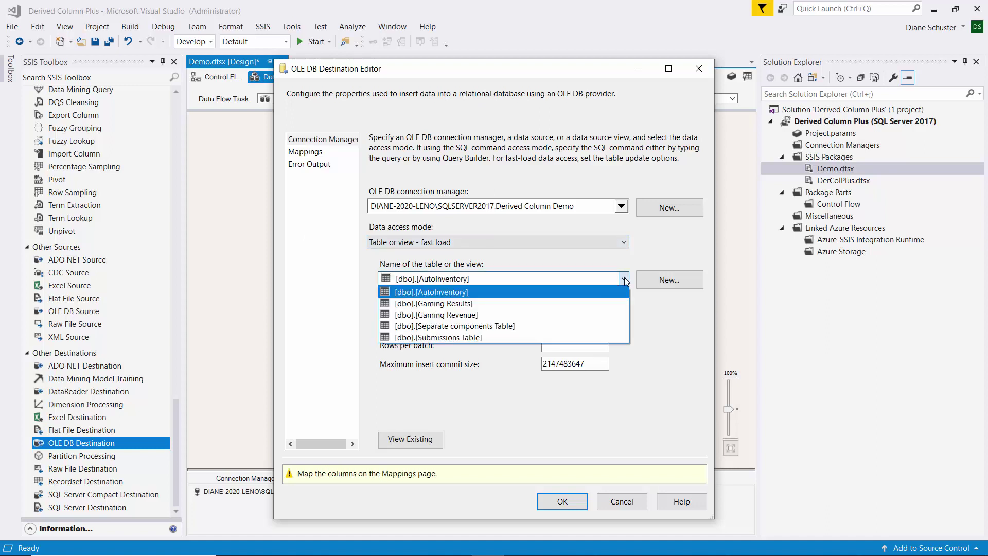
click(467, 293)
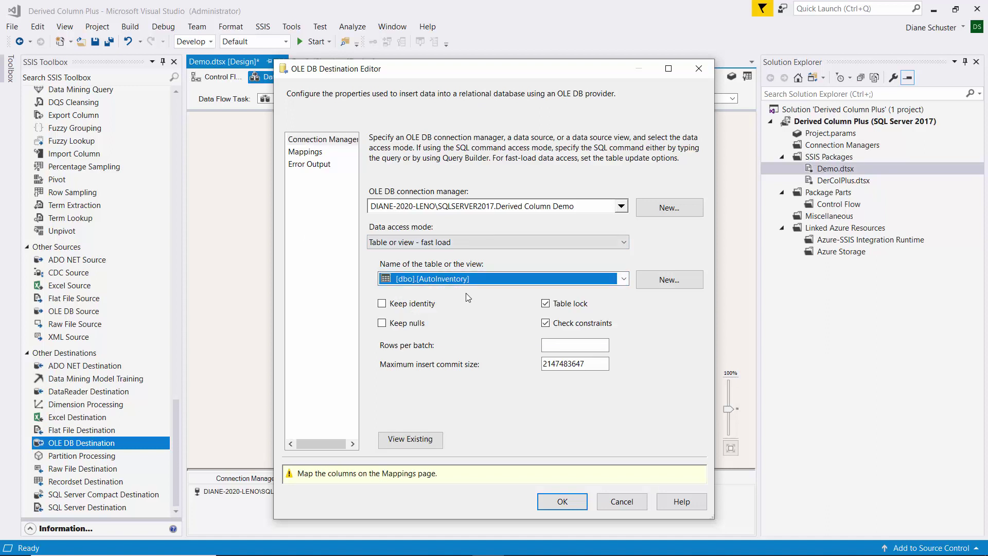
- Preview the target table's existing data, then generate the destination's default column mappings and accept its configuration
click(431, 440)
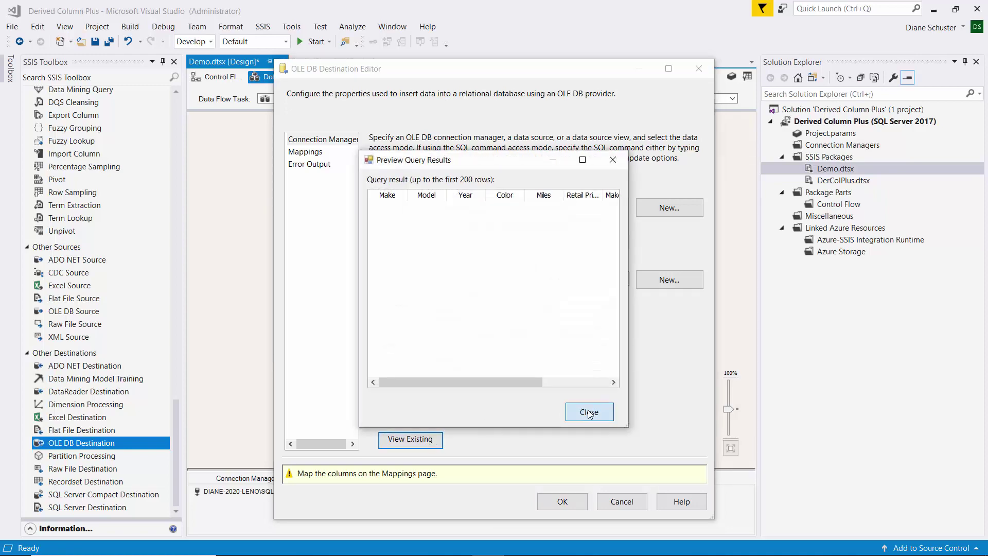
click(589, 412)
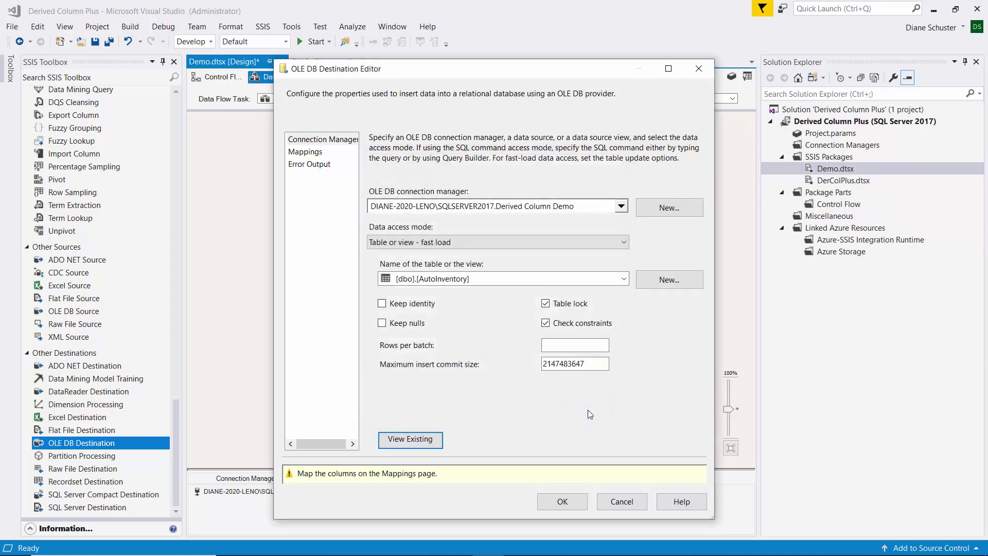
click(306, 152)
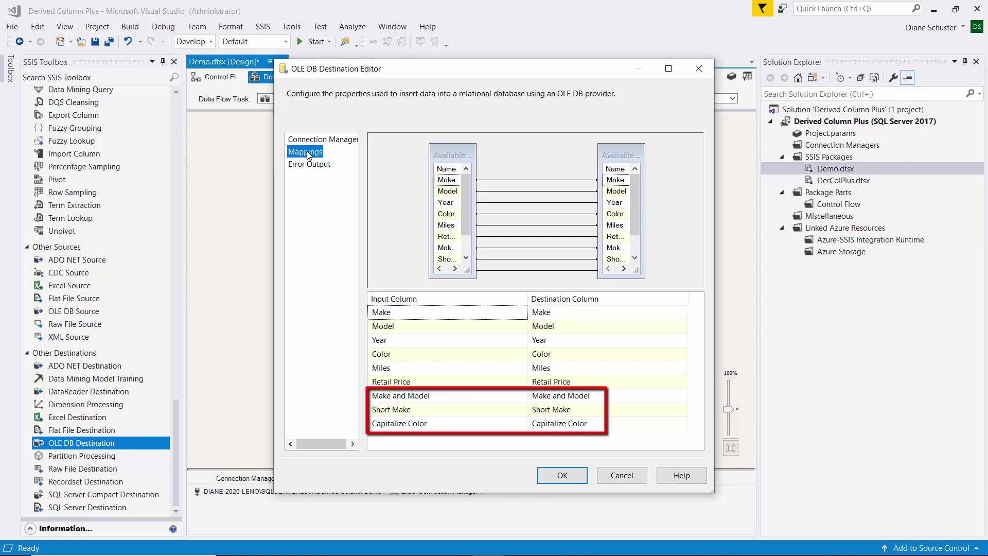
click(580, 475)
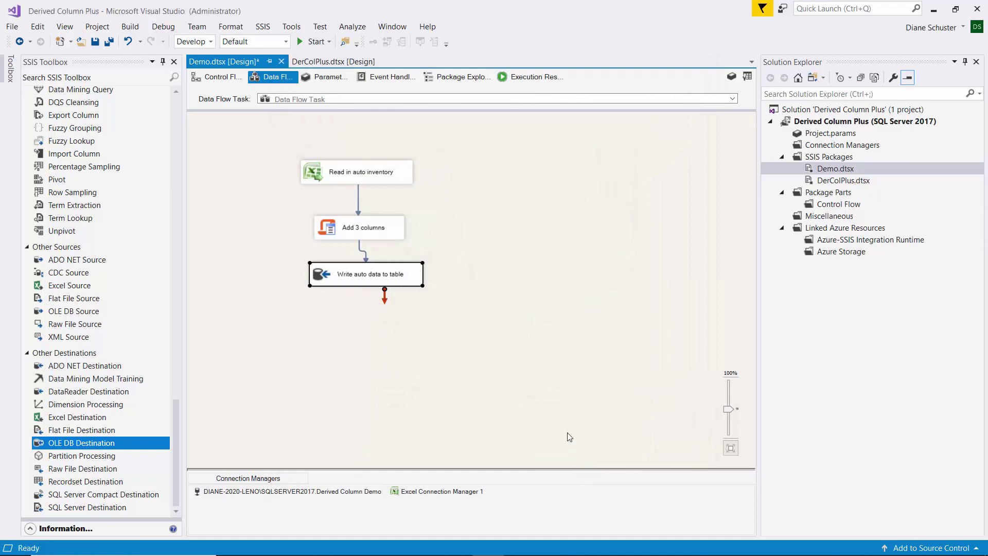
- Save all files and execute the Demo.dtsx package, stopping the debugging session once the run completes
click(108, 42)
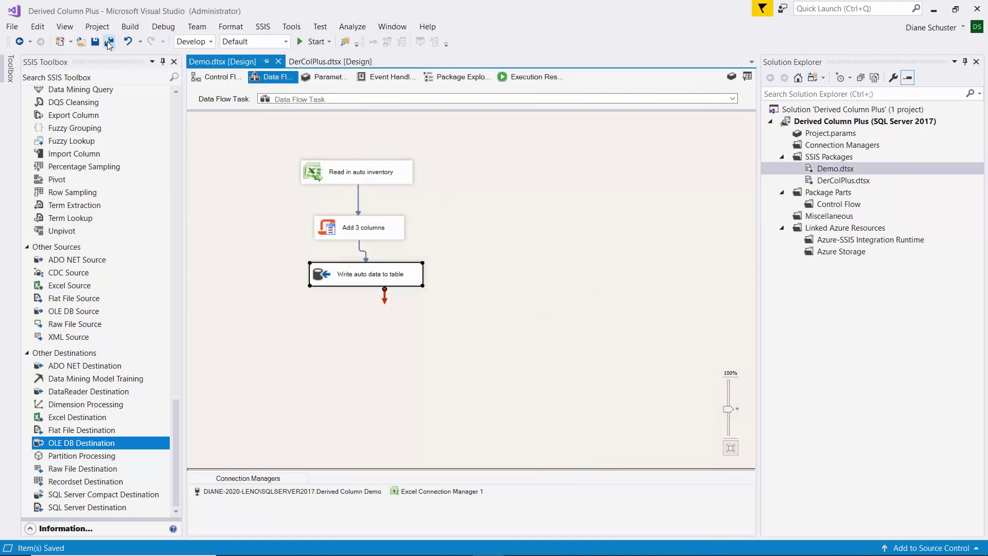
right_click(832, 172)
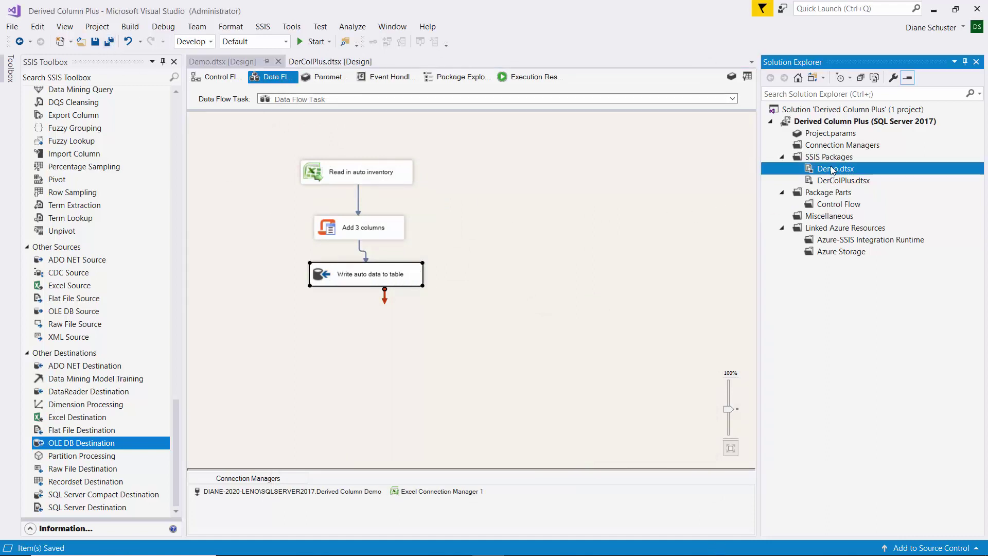
click(669, 218)
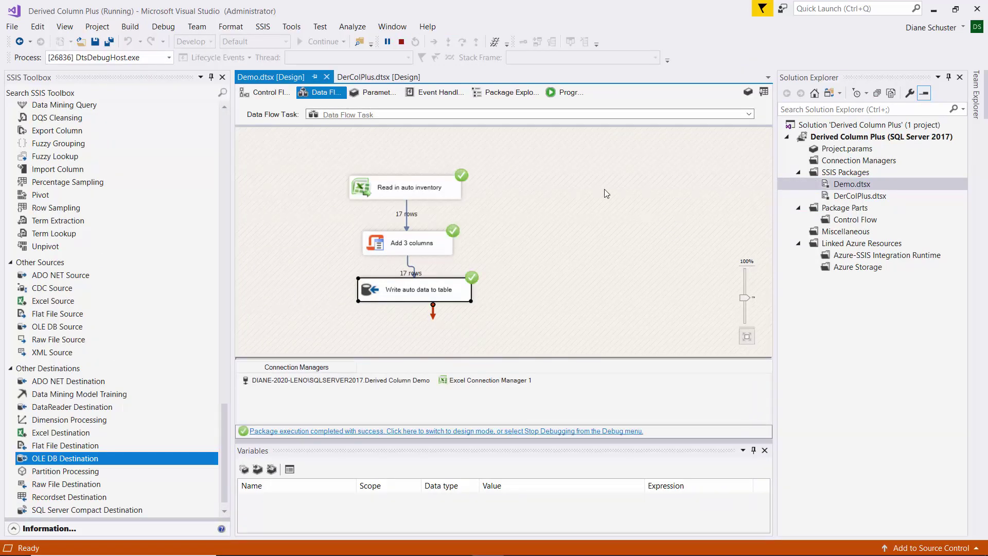
click(403, 40)
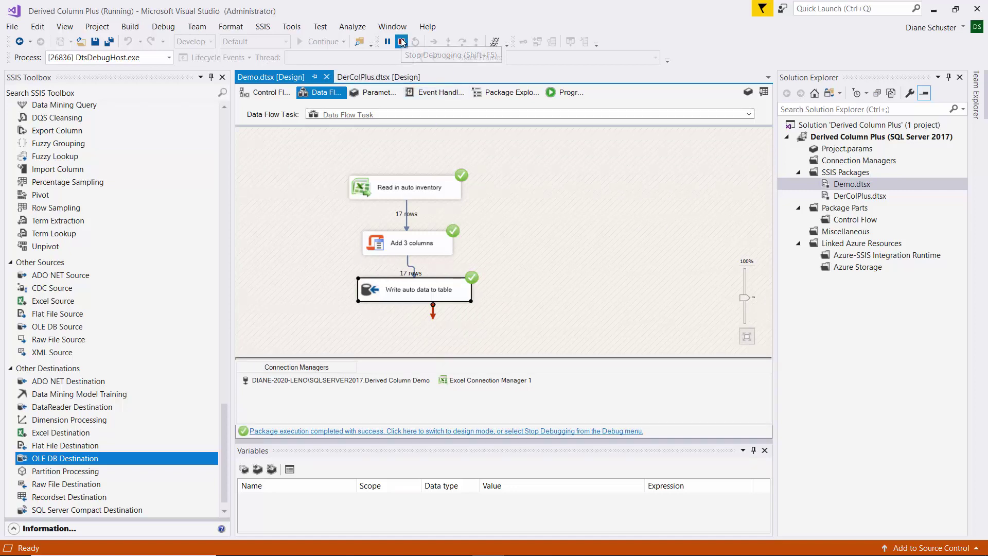
- Switch to SQL Server Management Studio and run the selected SELECT * FROM [dbo].AutoInventory query to check the loaded rows
mouse_move(553, 553)
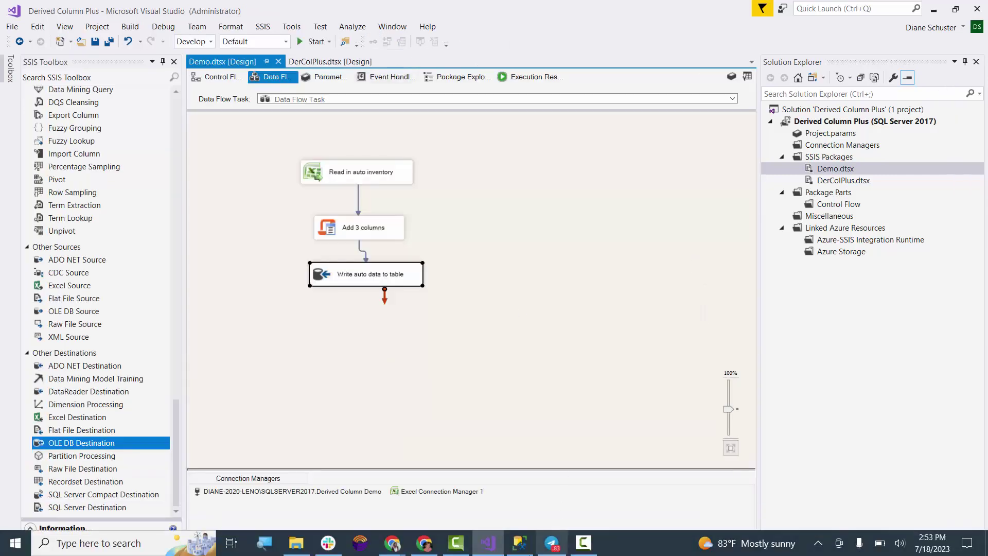
click(520, 546)
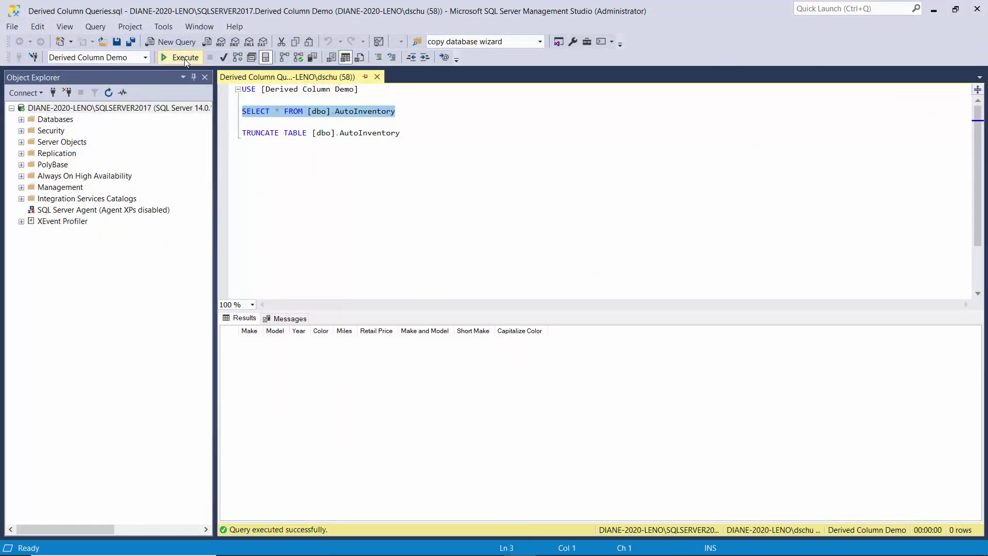
click(184, 58)
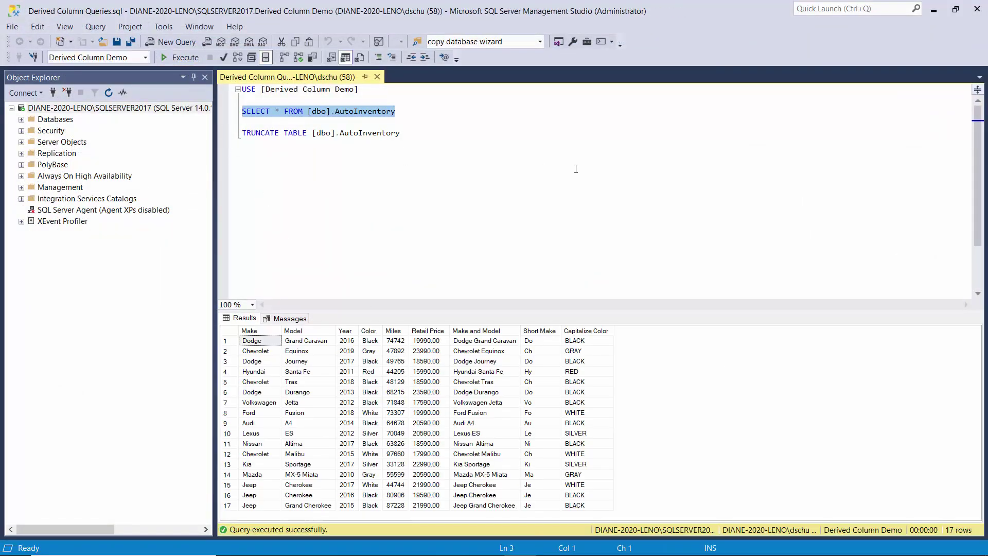